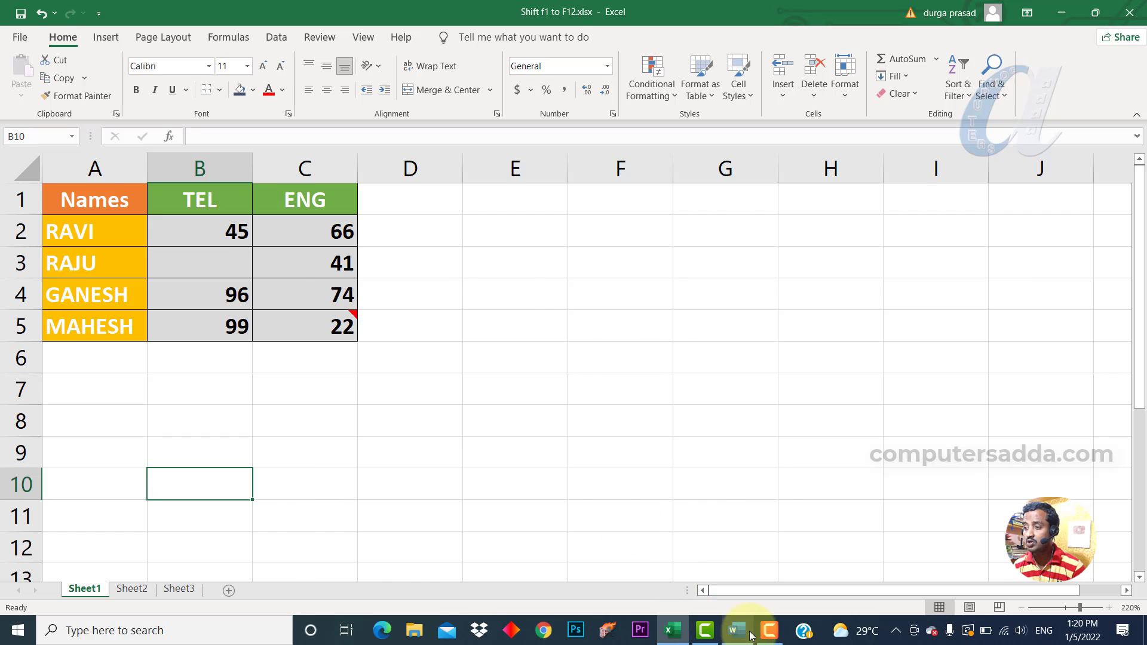
Switch to the Word document and reveal the formatting of text selected in the blue, red and green paragraphs.
{"action": "left_click", "coordinate": [737, 631]}
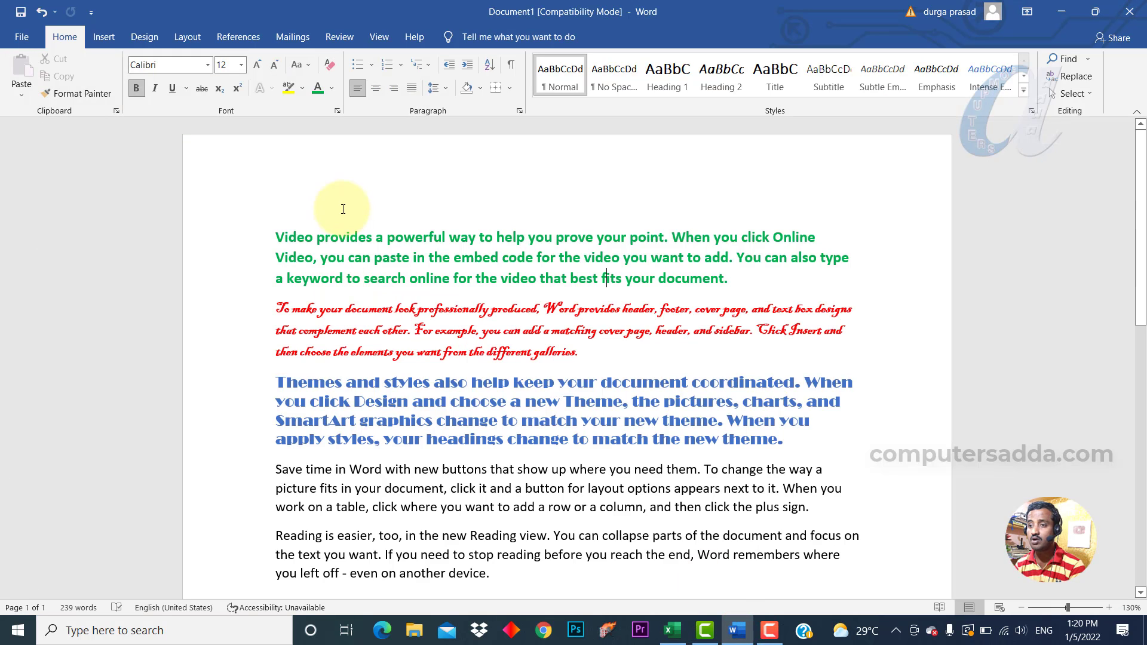
{"action": "left_click_drag", "start_coordinate": [352, 237], "coordinate": [665, 237]}
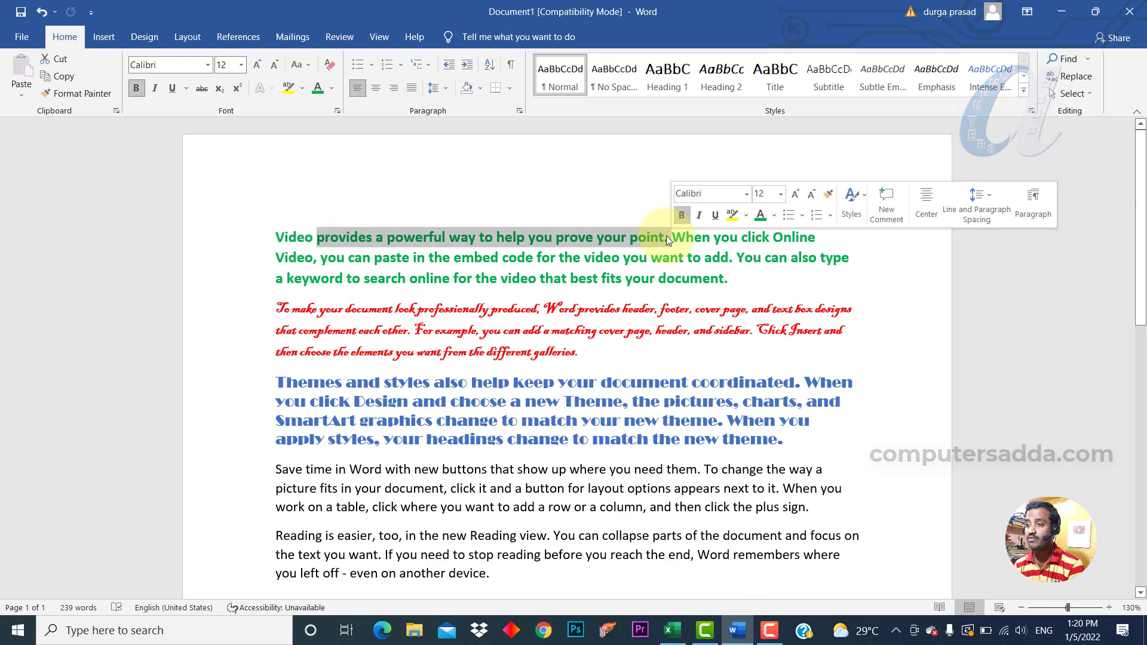
{"action": "left_click", "coordinate": [450, 278]}
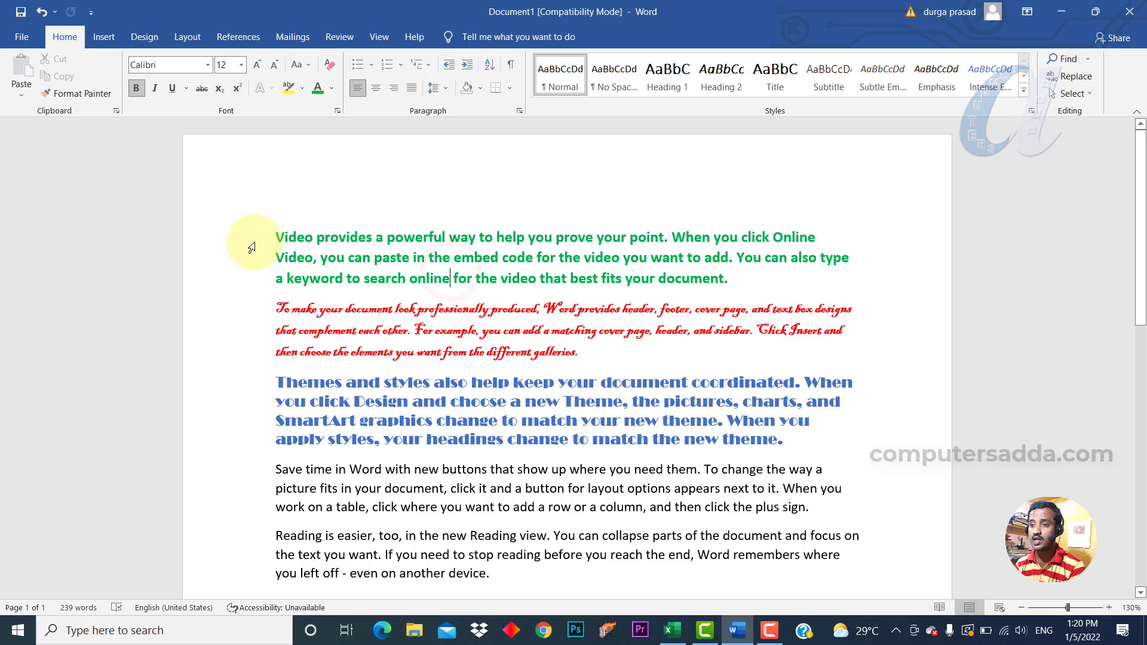
{"action": "left_click_drag", "start_coordinate": [273, 234], "coordinate": [567, 375]}
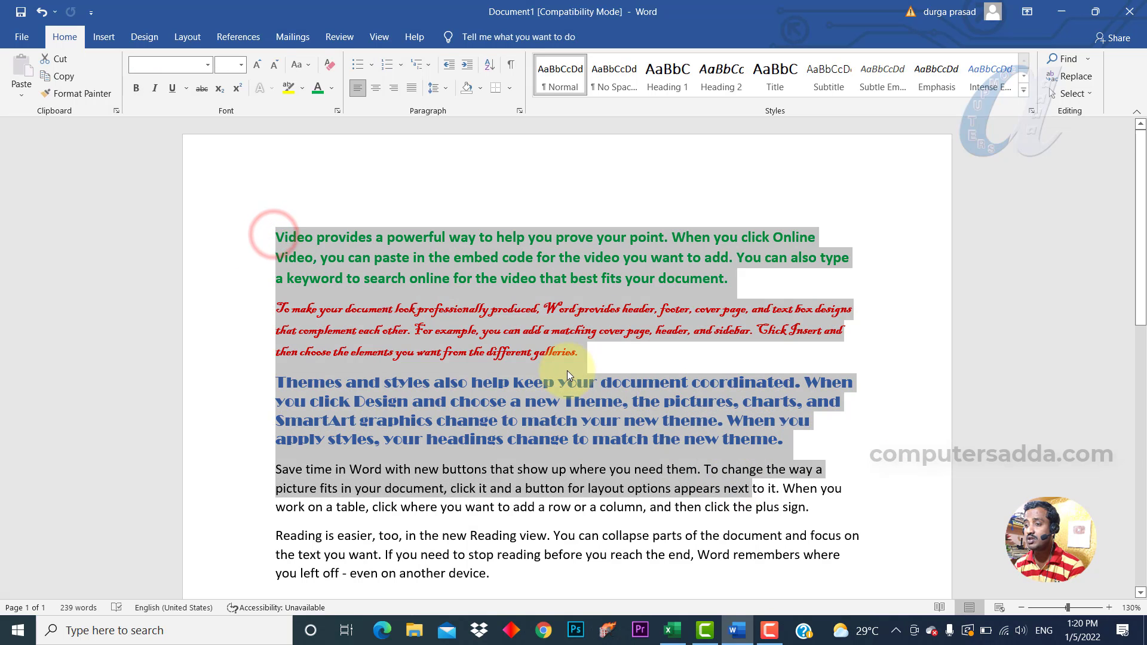
{"action": "left_click", "coordinate": [567, 375]}
{"action": "left_click_drag", "start_coordinate": [275, 380], "coordinate": [557, 384]}
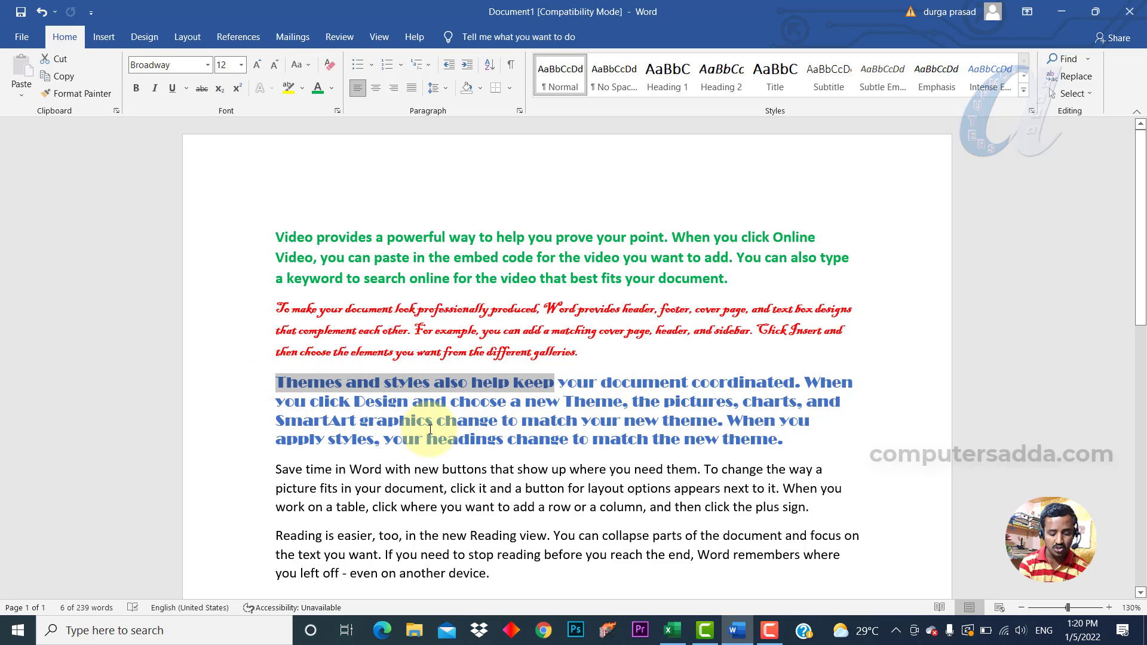
{"action": "key", "text": "shift+F1"}
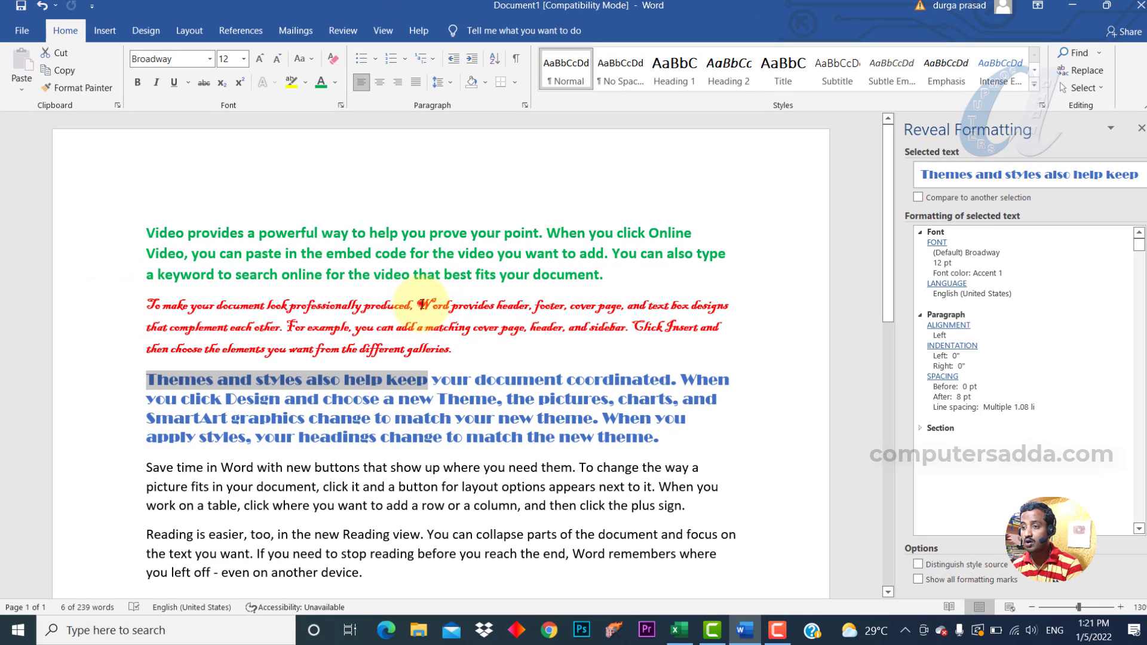
{"action": "left_click_drag", "start_coordinate": [418, 305], "coordinate": [529, 303]}
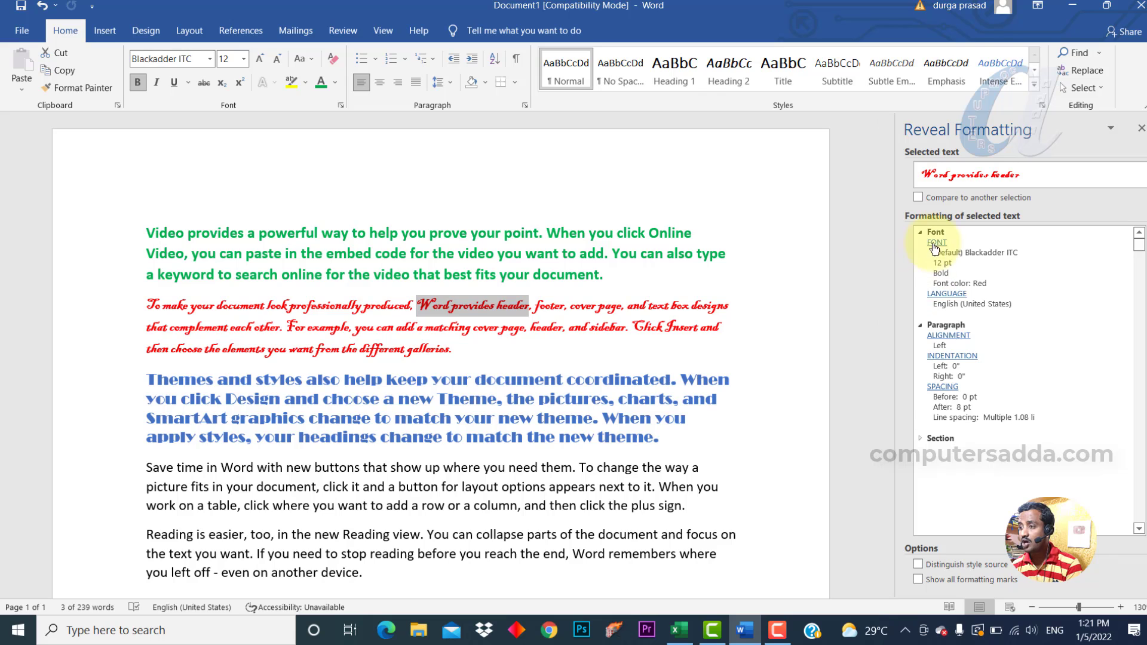
{"action": "left_click_drag", "start_coordinate": [430, 233], "coordinate": [549, 231]}
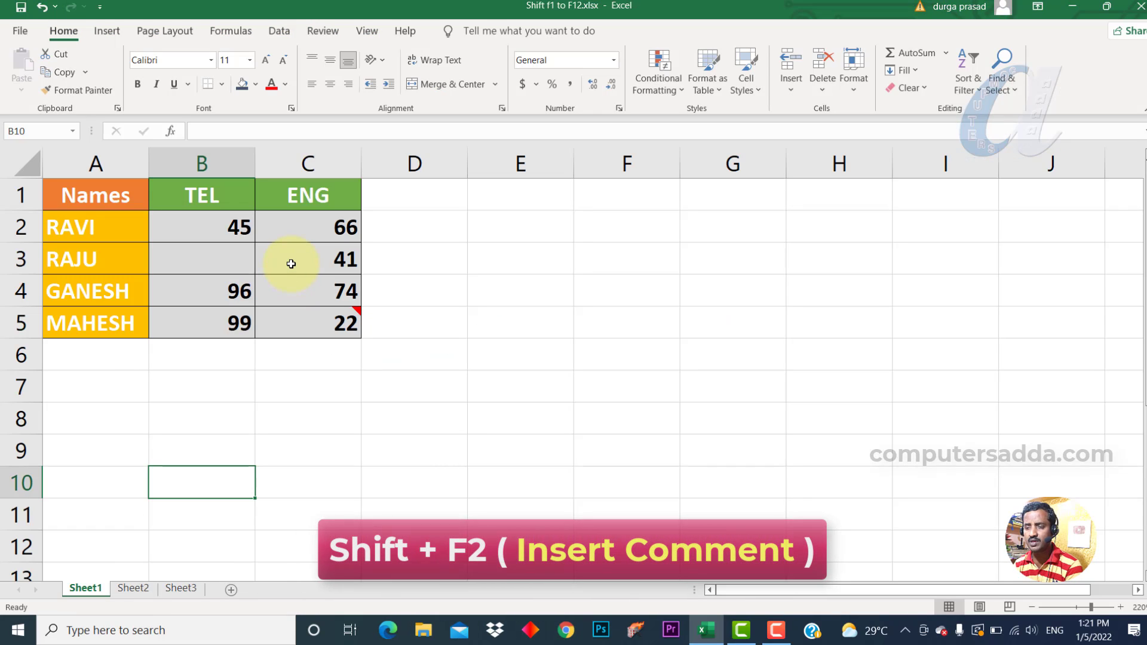
Add a comment to cell C2 noting that the value is the student's Eng Marks.
{"action": "left_click", "coordinate": [318, 235]}
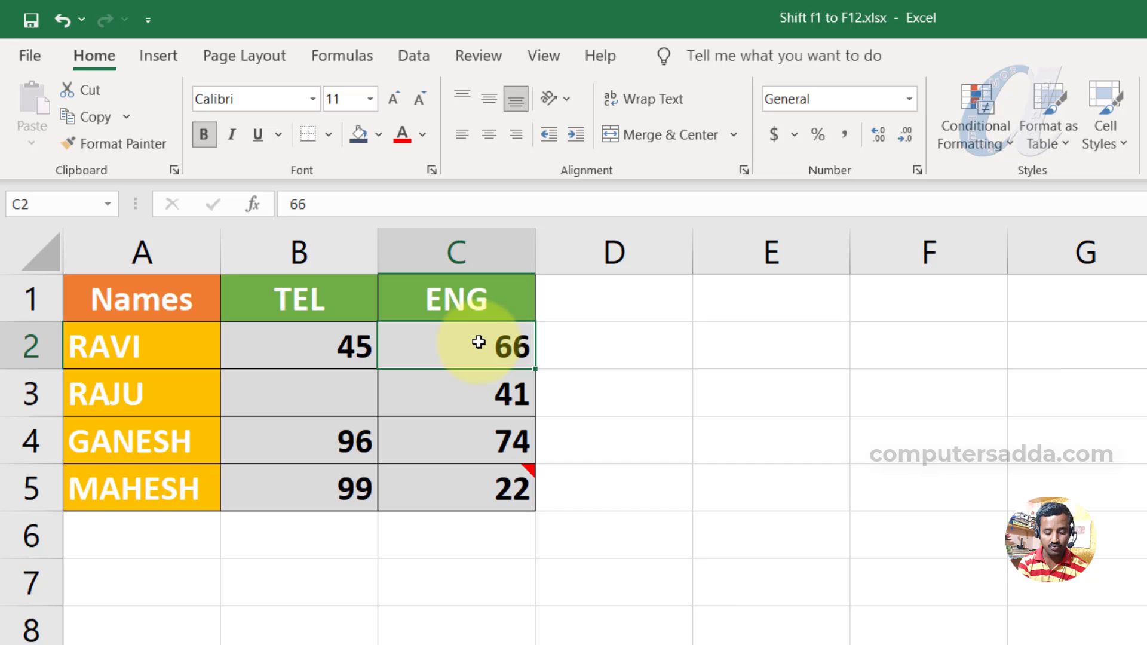
{"action": "key", "text": "shift+F2"}
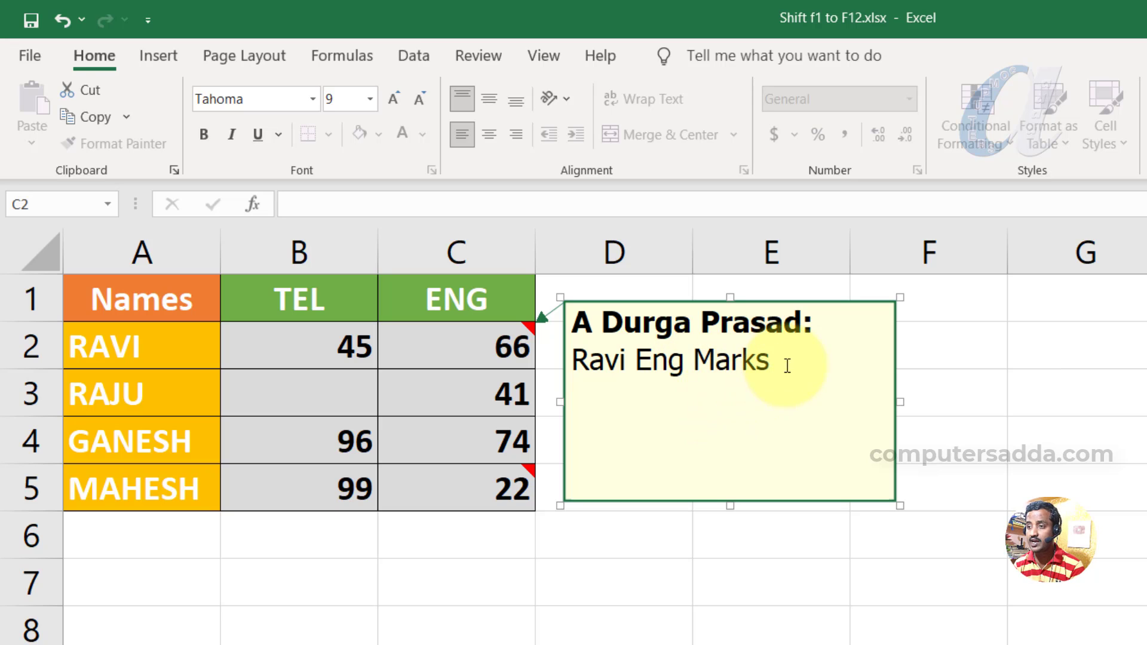
{"action": "left_click_drag", "start_coordinate": [827, 320], "coordinate": [564, 320]}
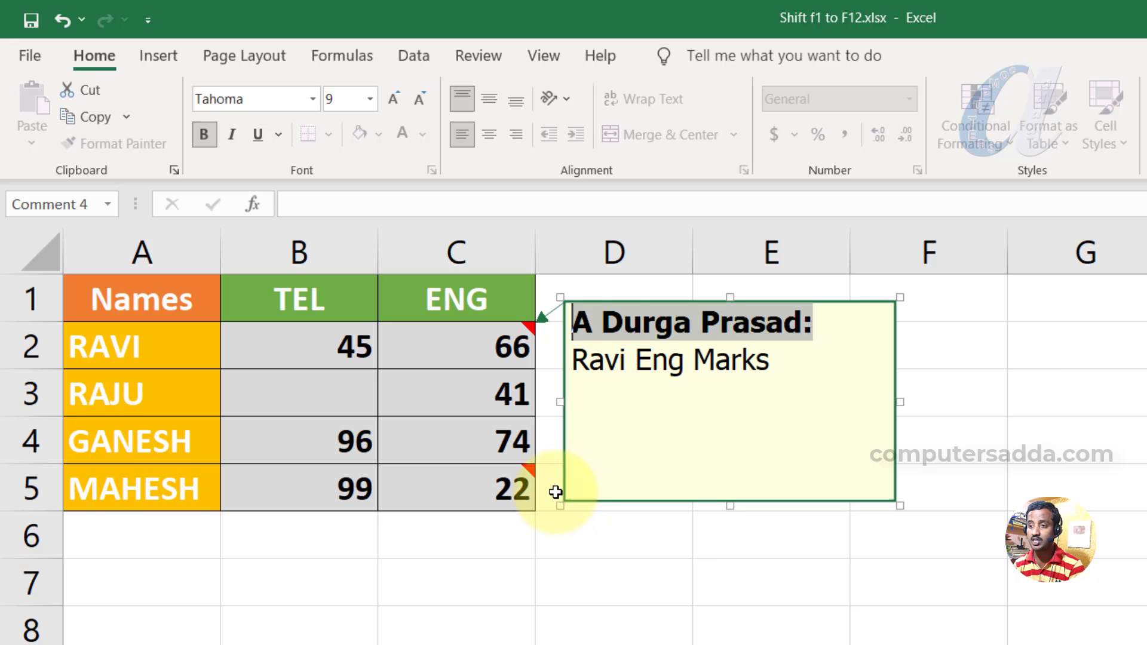
{"action": "left_click", "coordinate": [576, 321]}
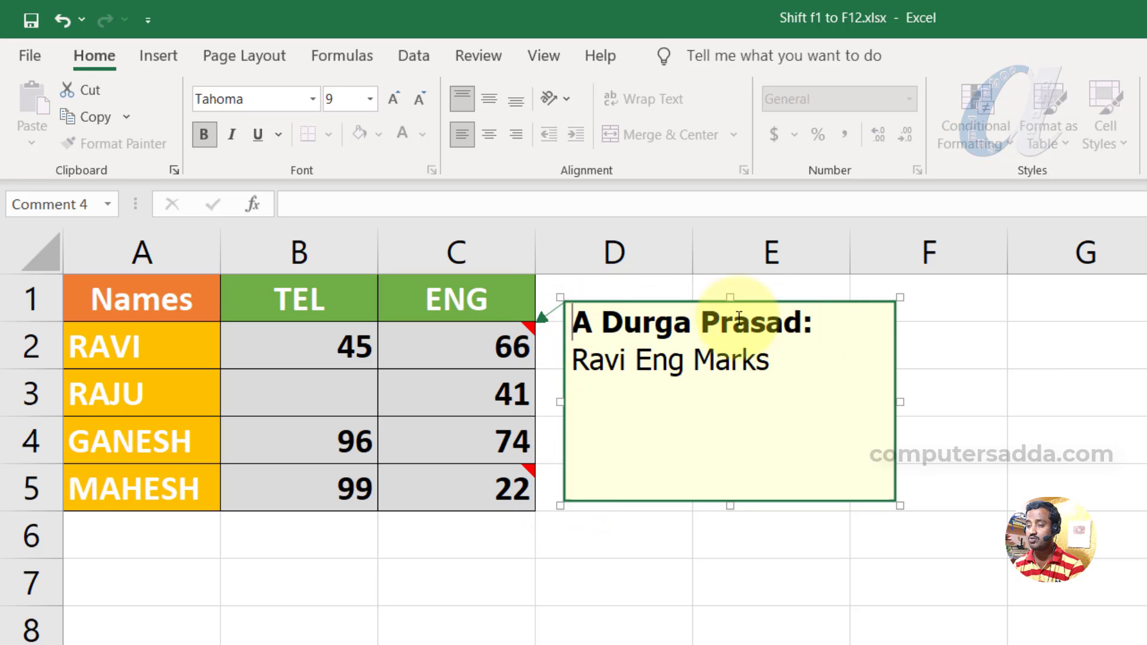
{"action": "left_click_drag", "start_coordinate": [574, 323], "coordinate": [817, 323]}
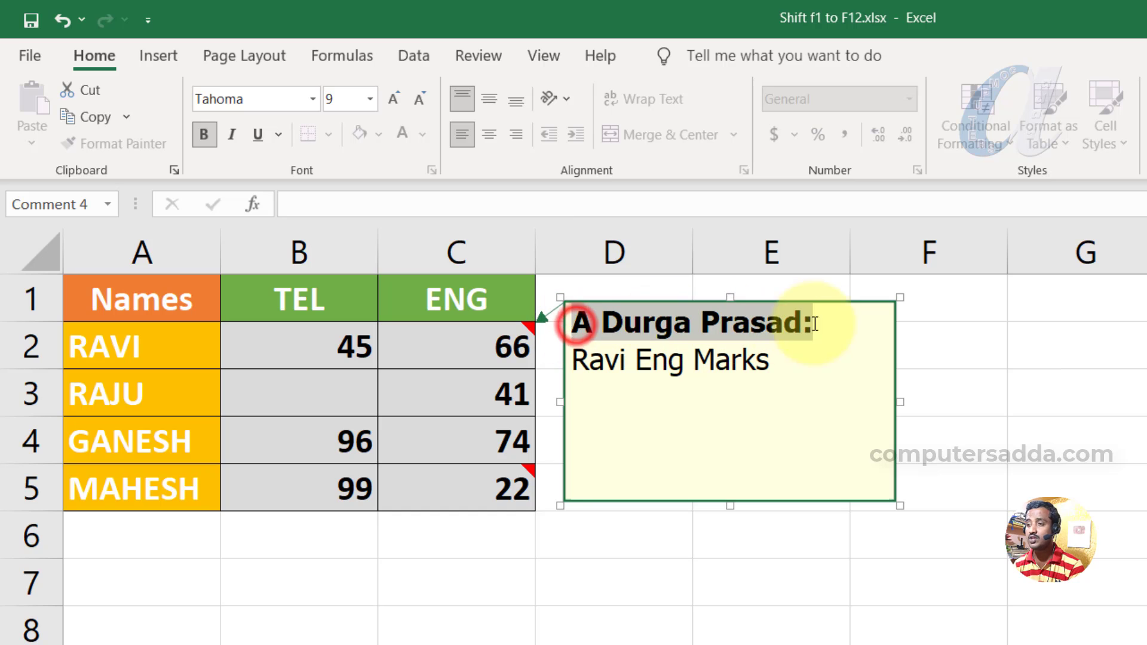
{"action": "left_click", "coordinate": [1050, 356]}
Check the user name set for personalizing Microsoft Office in the Excel options.
{"action": "left_click", "coordinate": [17, 52]}
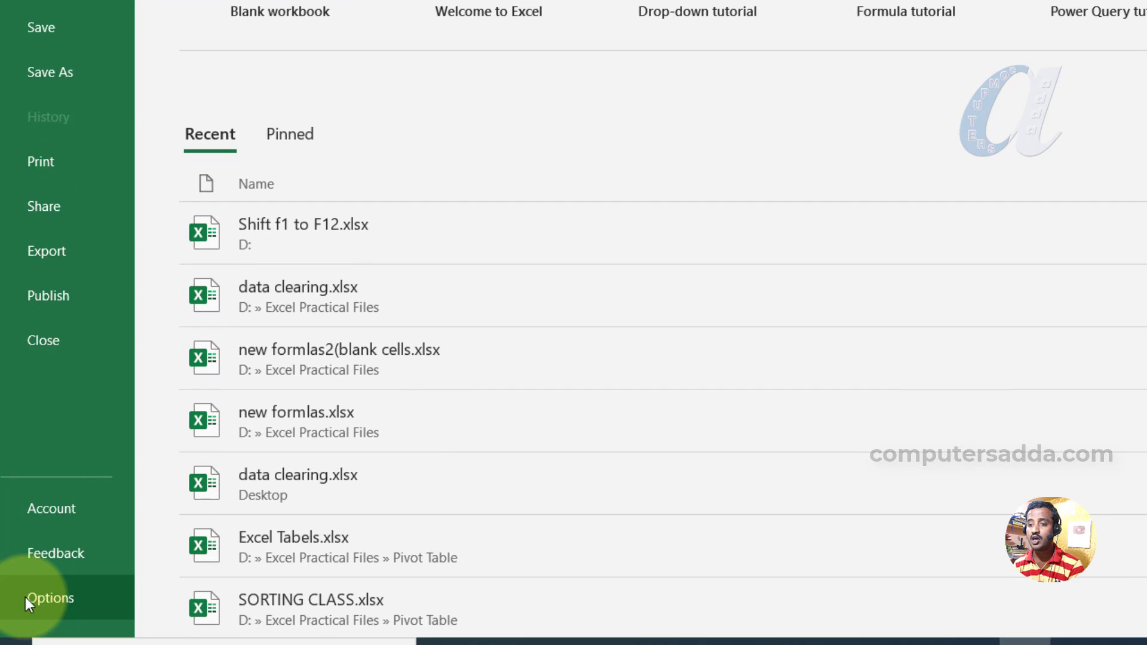
{"action": "left_click", "coordinate": [25, 596]}
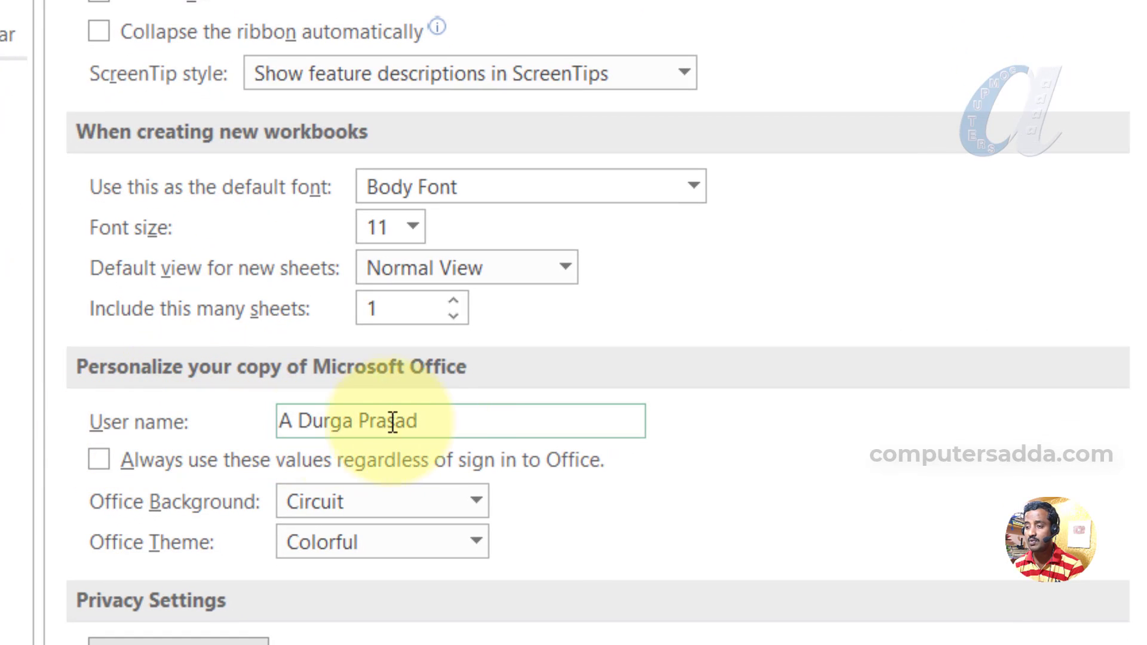
{"action": "left_click_drag", "start_coordinate": [441, 422], "coordinate": [249, 422]}
{"action": "left_click", "coordinate": [453, 427]}
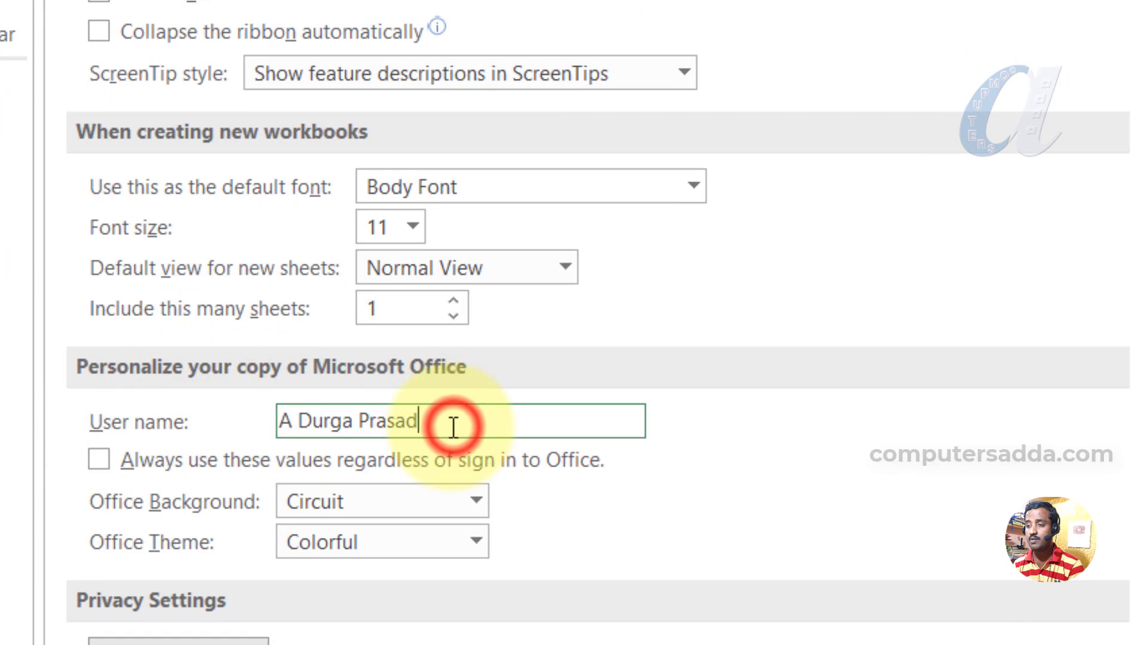
{"action": "left_click_drag", "start_coordinate": [445, 425], "coordinate": [228, 425]}
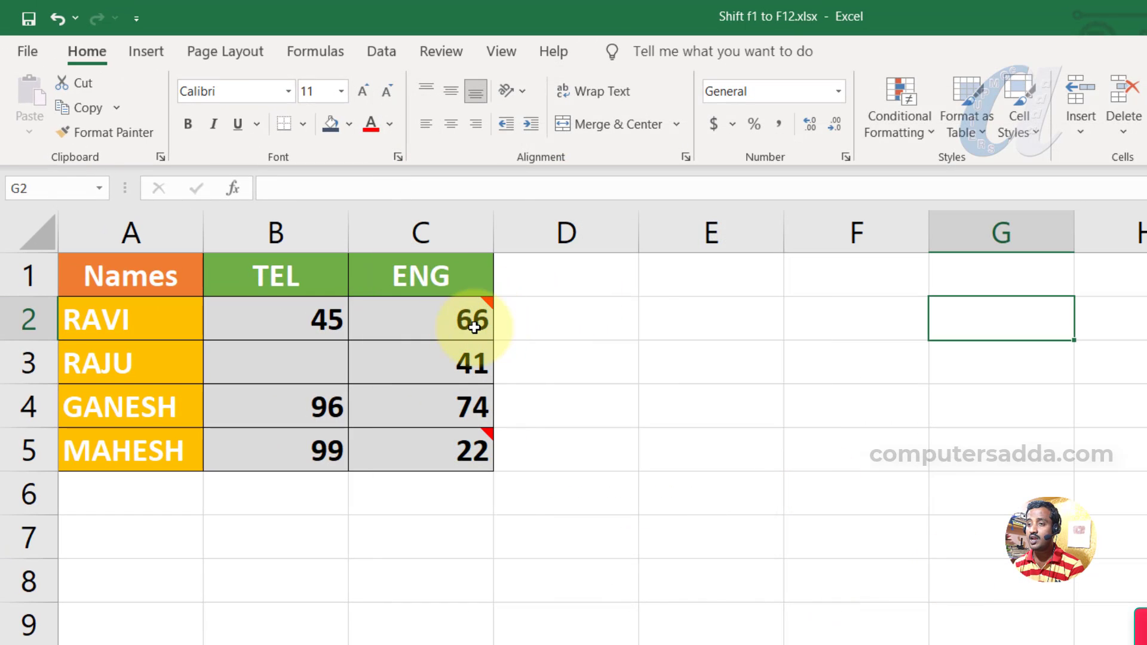
Edit the existing comment on cell C2 by appending "ghj" to its text.
{"action": "mouse_move", "coordinate": [473, 326]}
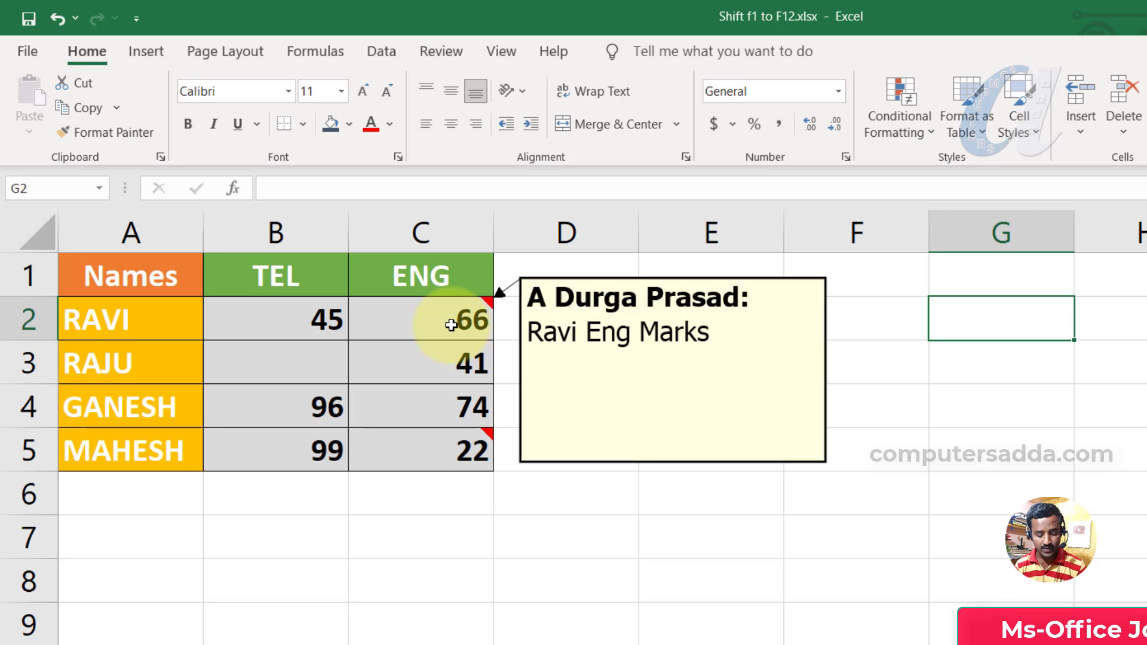
{"action": "key", "text": "shift+F2"}
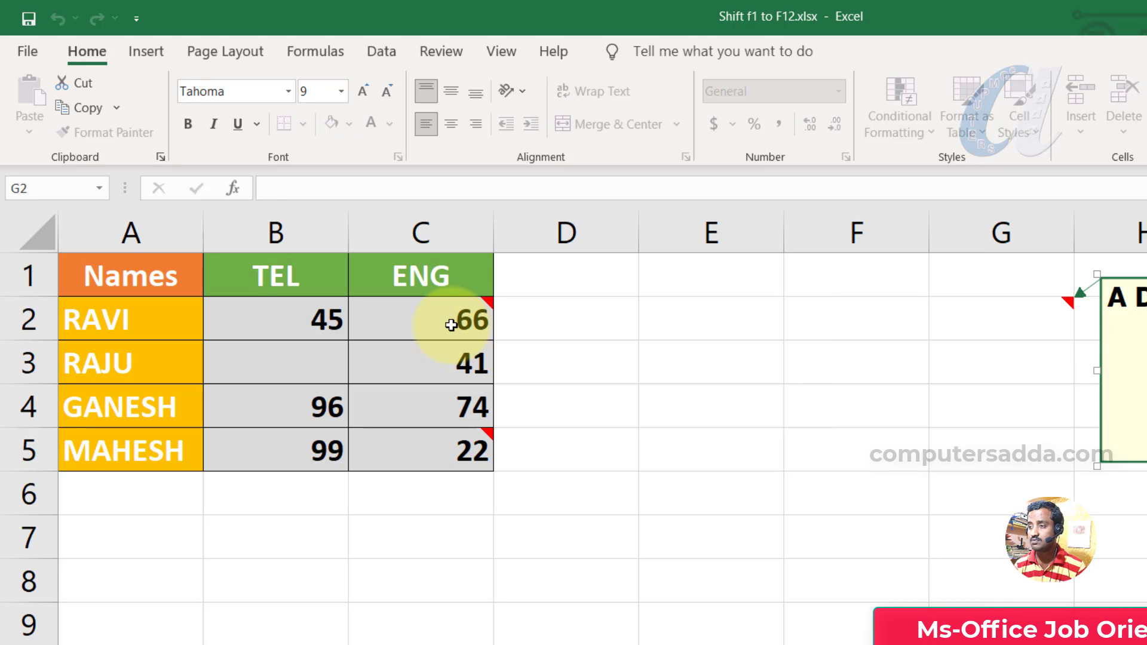
{"action": "left_click", "coordinate": [450, 324]}
{"action": "key", "text": "shift+F2"}
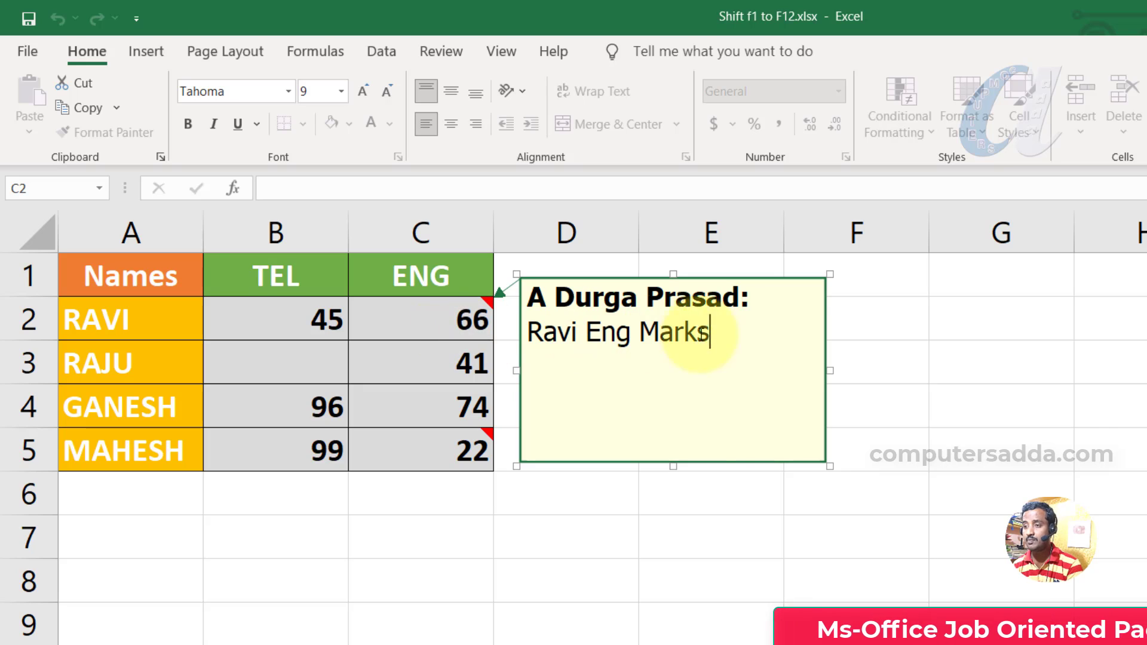
{"action": "type", "text": "gh"}
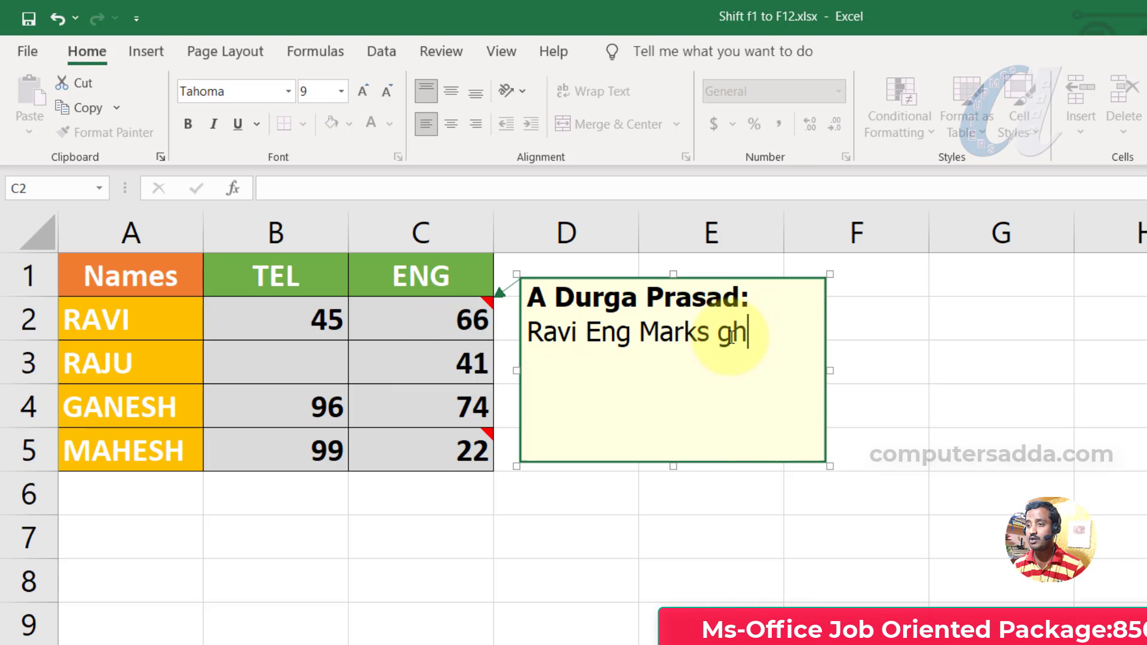
{"action": "type", "text": "j"}
{"action": "left_click", "coordinate": [925, 367]}
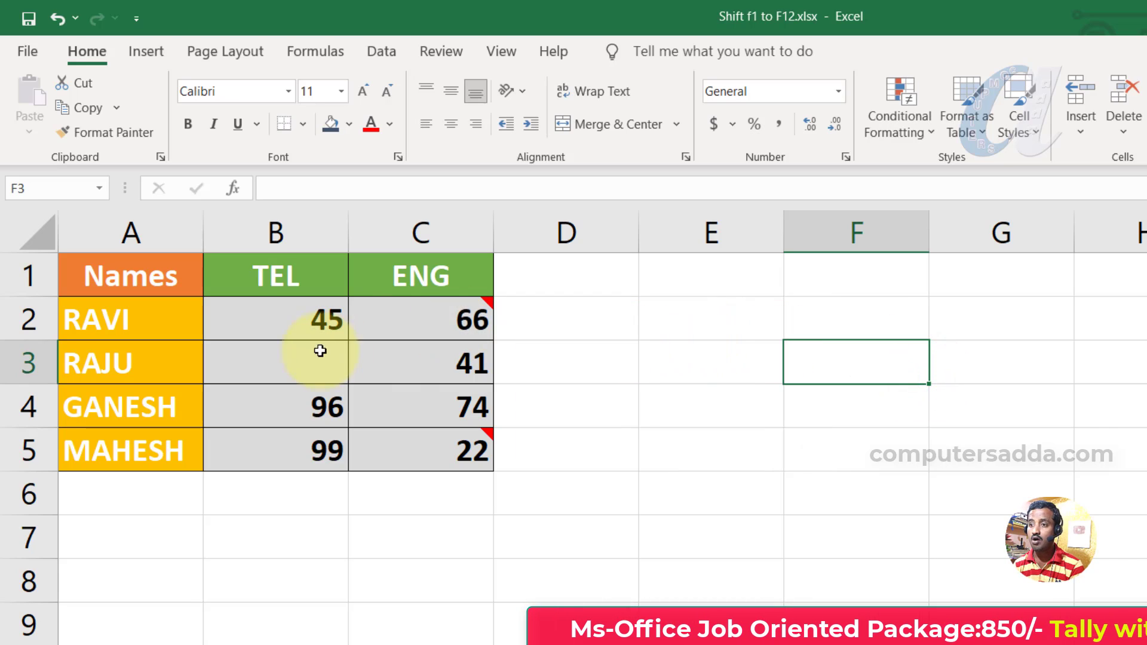
Clear the comment from cell C2.
{"action": "left_click", "coordinate": [426, 324]}
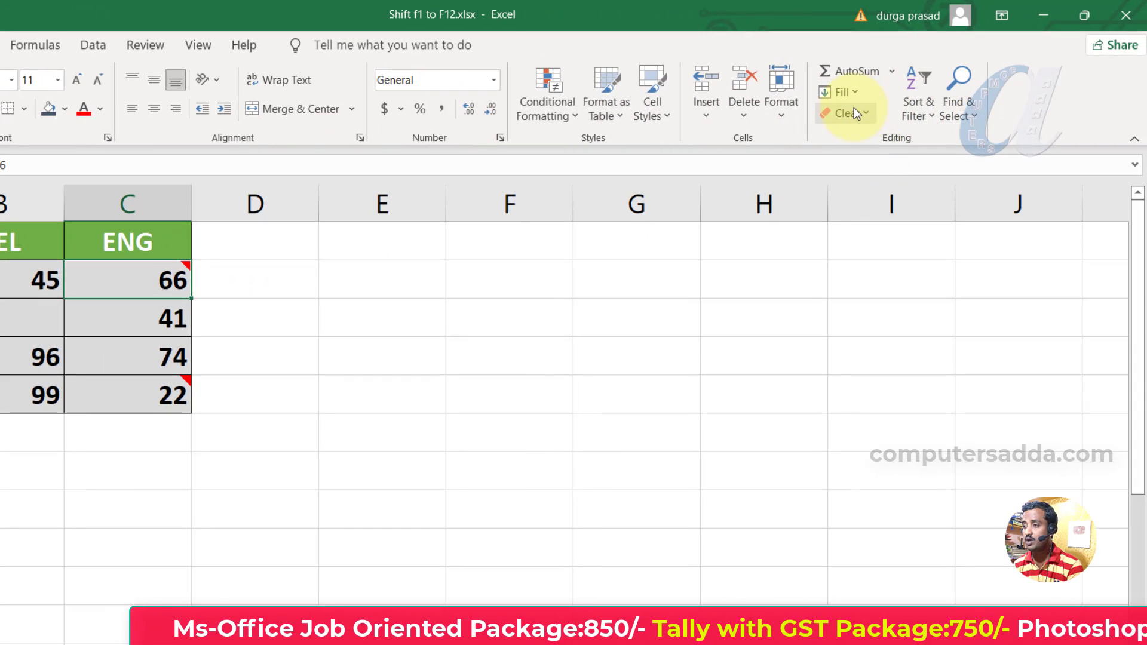
{"action": "left_click", "coordinate": [866, 113]}
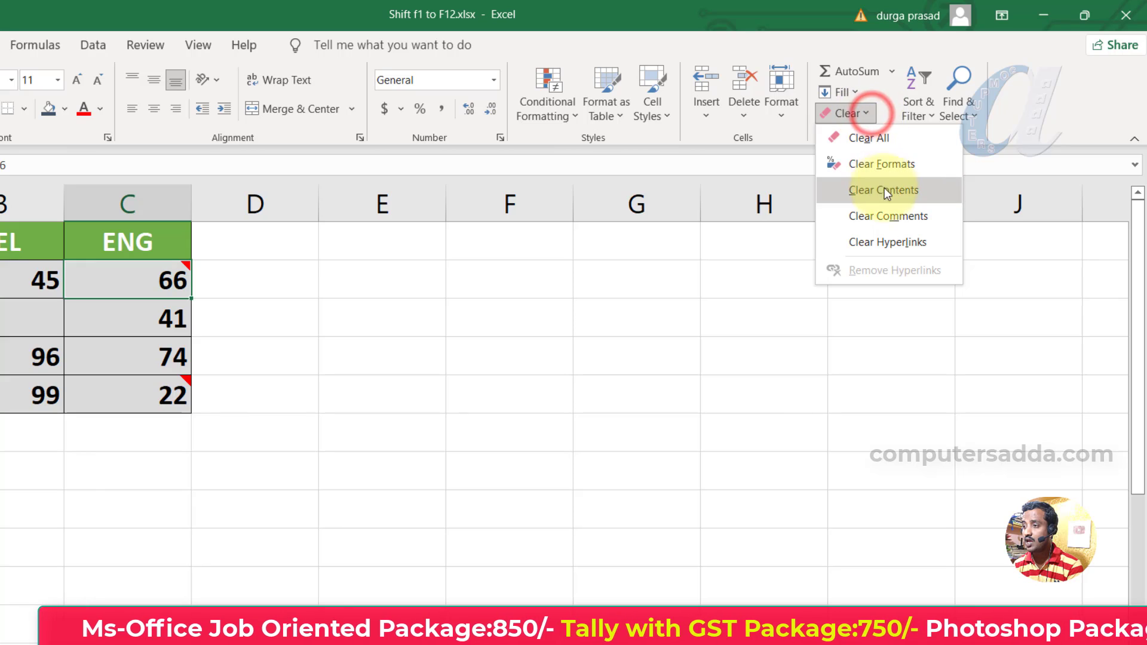
{"action": "left_click", "coordinate": [903, 220]}
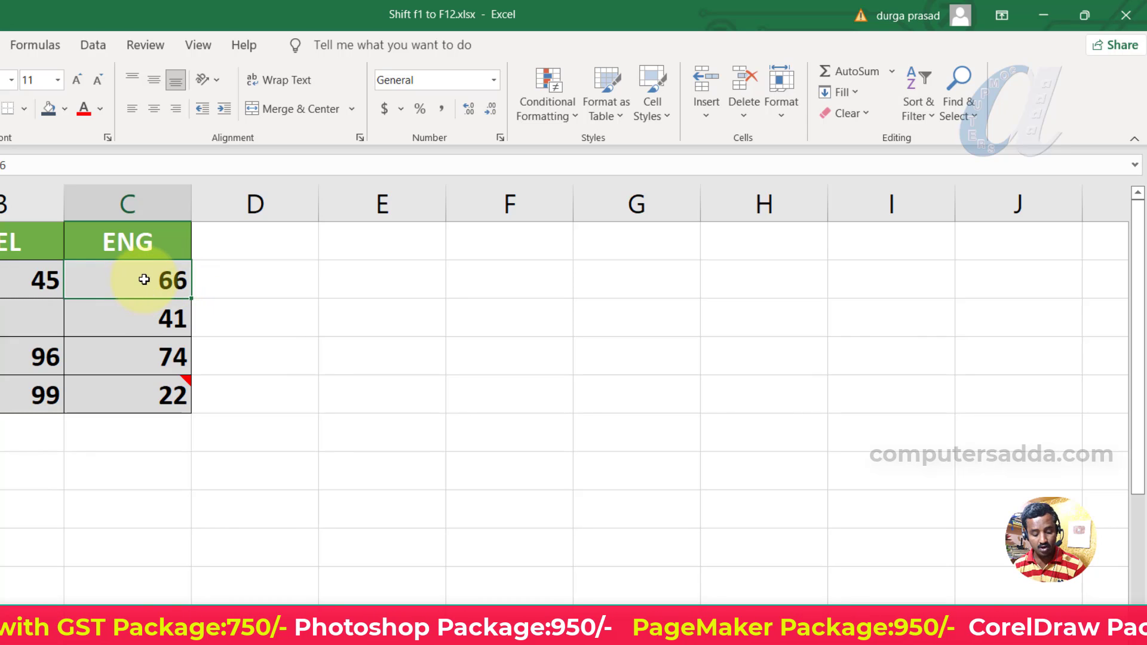
Undo the comment removal and delete only the value in cell C2.
{"action": "mouse_move", "coordinate": [154, 277]}
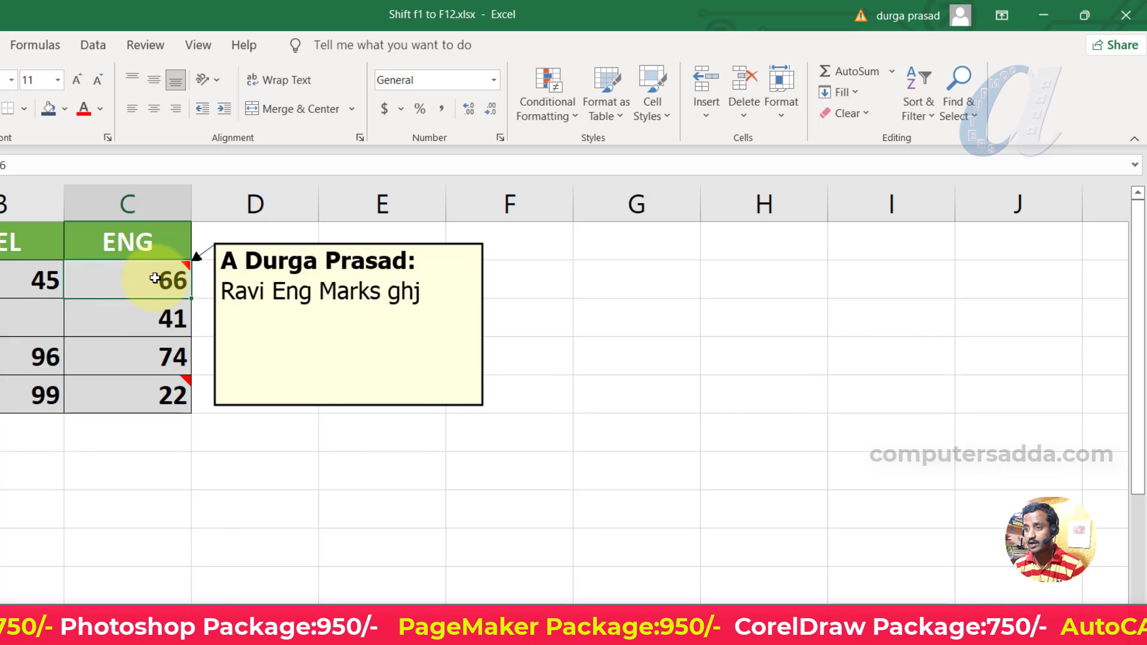
{"action": "key", "text": "Delete"}
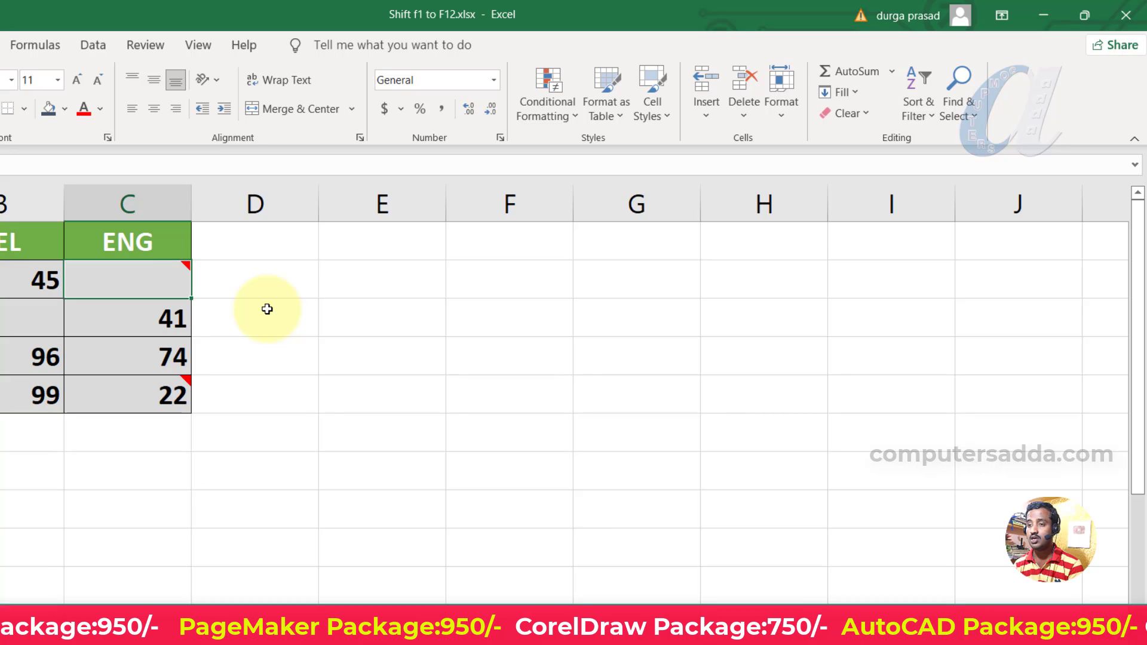
{"action": "left_click", "coordinate": [861, 112]}
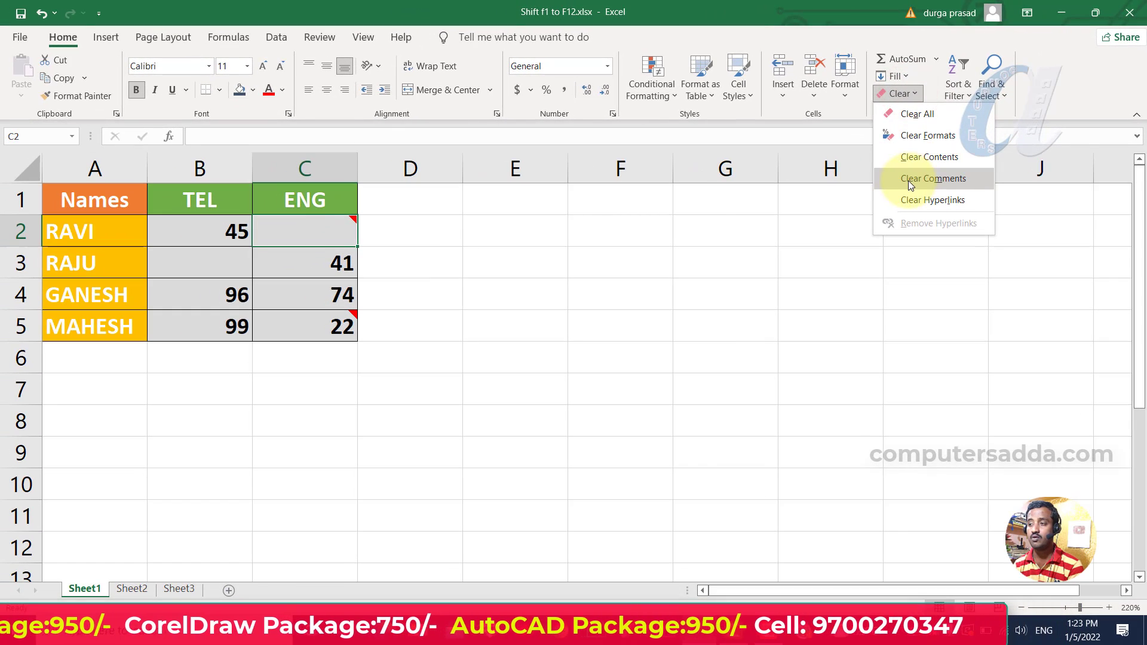
{"action": "left_click", "coordinate": [704, 249]}
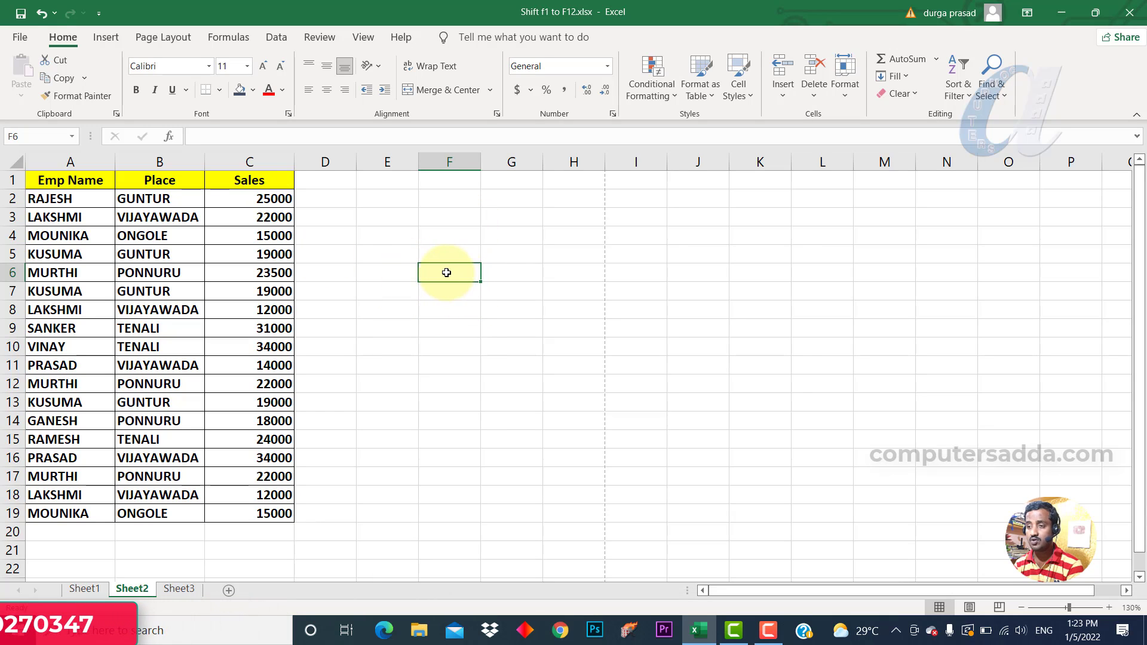
Open the Insert Function dialog for cell F6 on Sheet2 and look through the most recently used functions.
{"action": "key", "text": "shift+F3"}
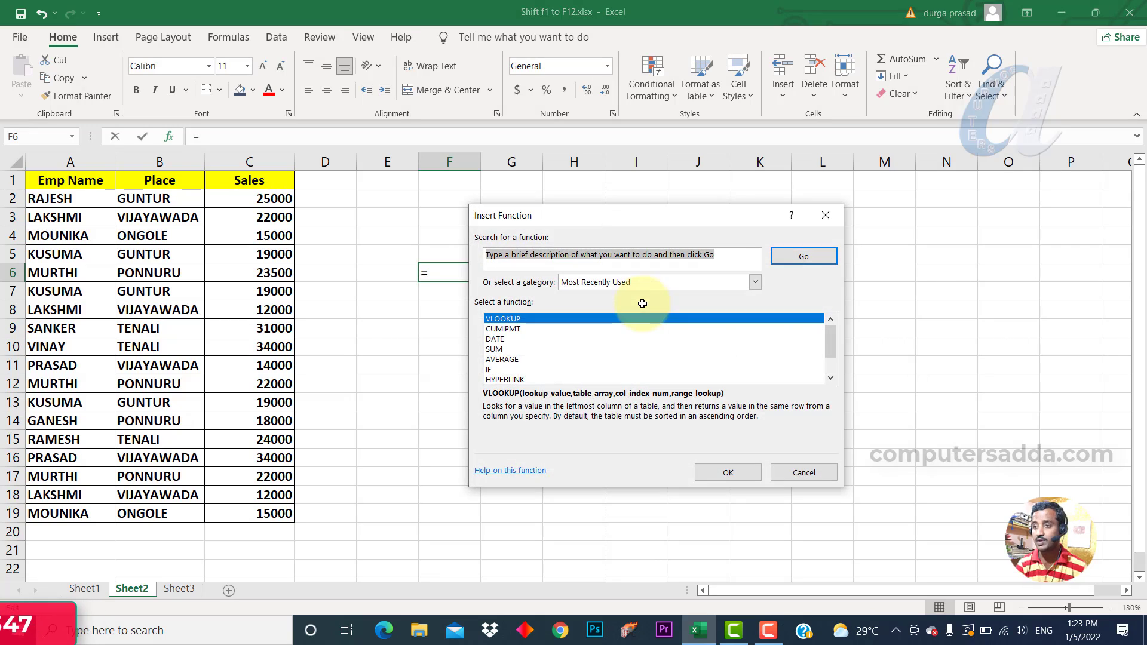
{"action": "left_click_drag", "start_coordinate": [612, 217], "coordinate": [692, 209]}
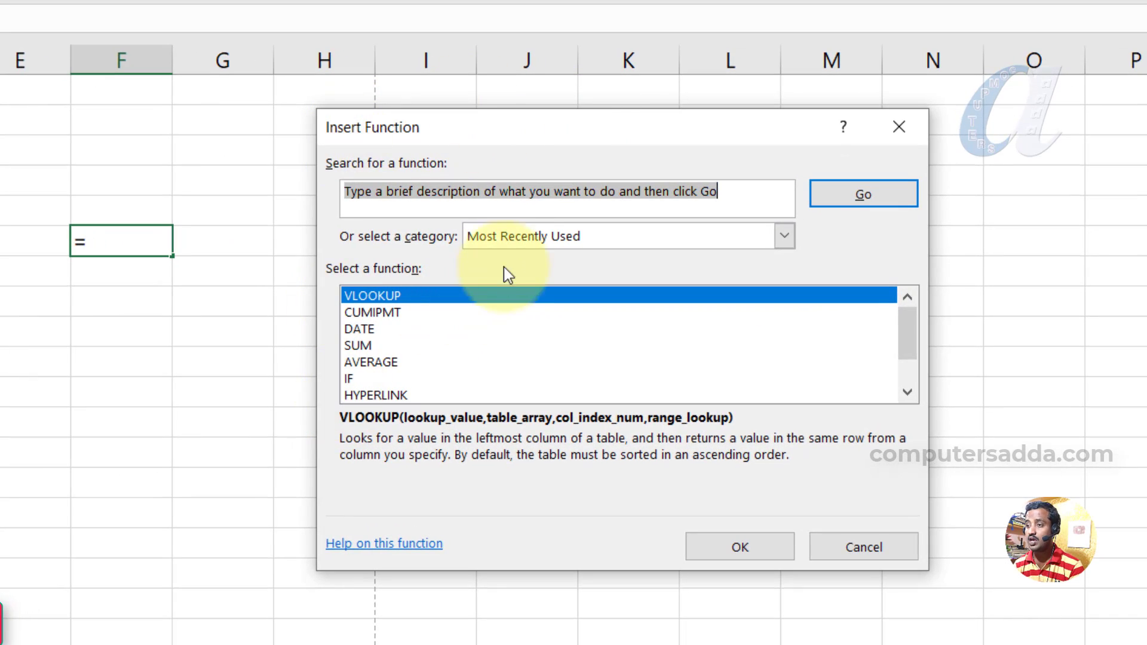
{"action": "scroll", "coordinate": [387, 356], "scroll_direction": "down", "scroll_amount": 1}
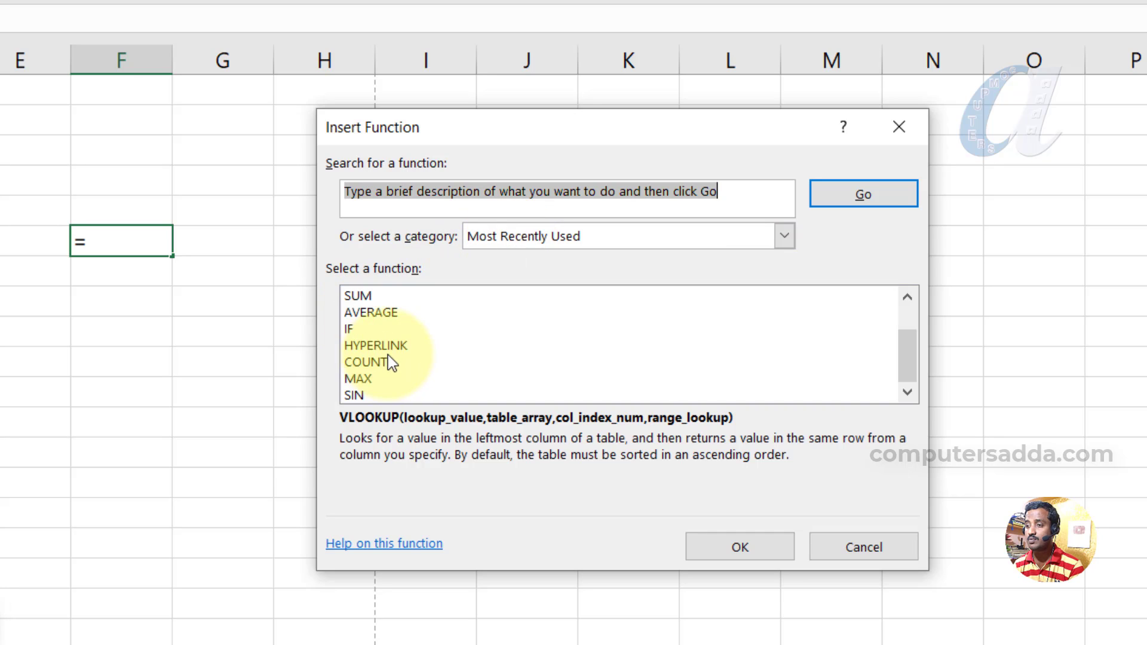
{"action": "scroll", "coordinate": [395, 346], "scroll_direction": "up", "scroll_amount": 1}
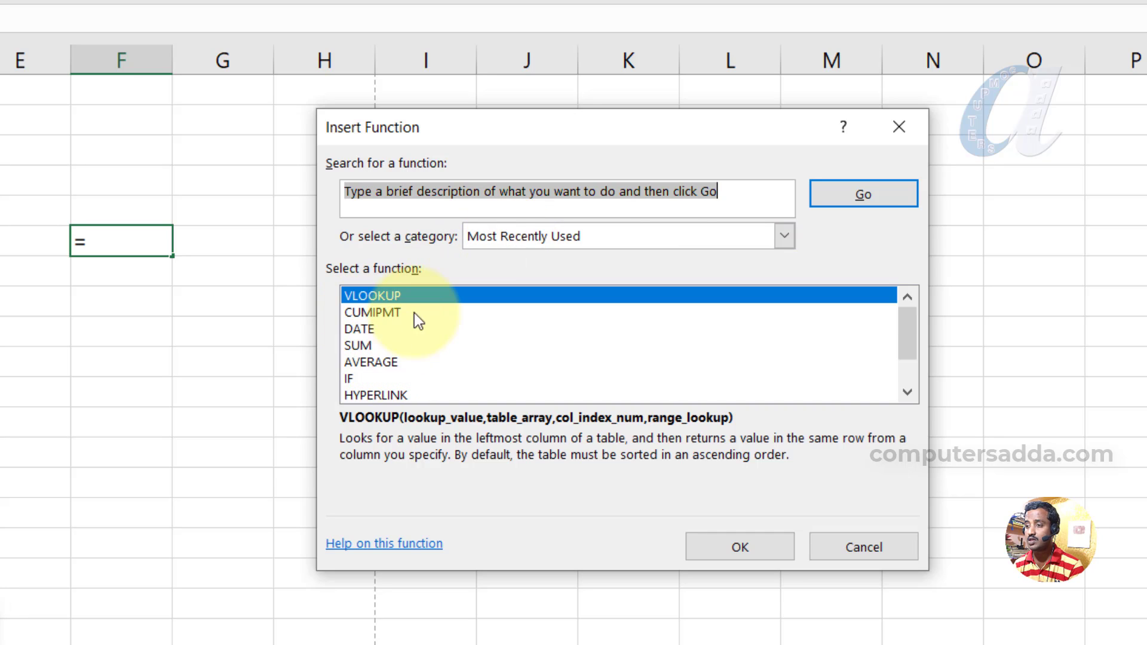
List the functions of all categories in the Insert Function dialog and select BESSELK.
{"action": "left_click", "coordinate": [787, 235]}
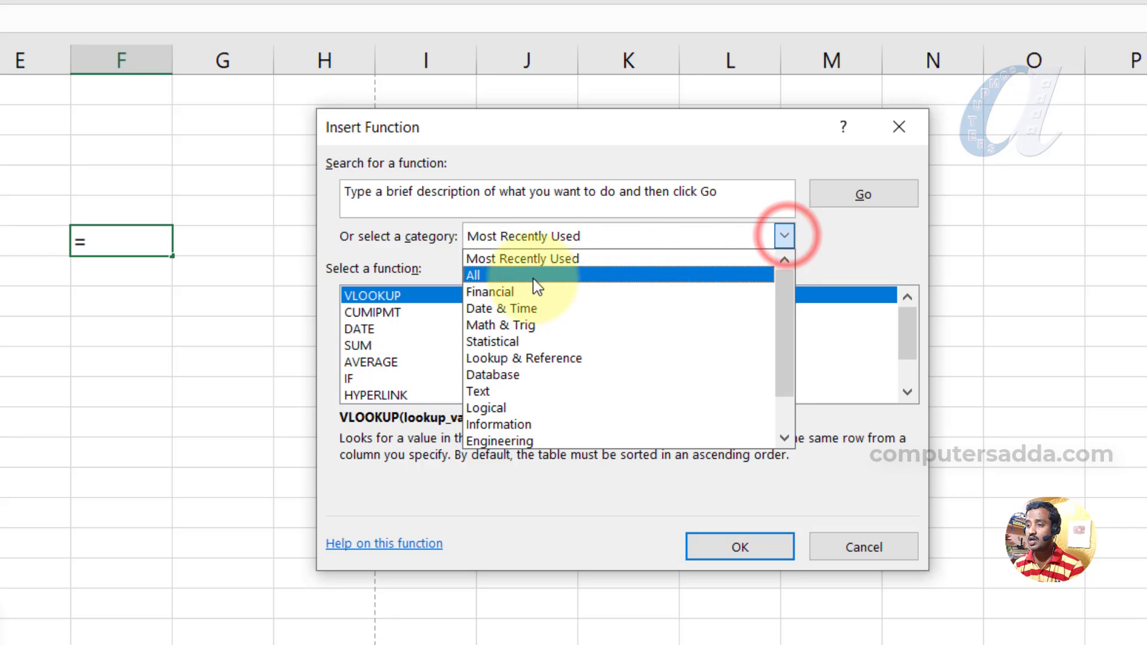
{"action": "left_click", "coordinate": [500, 273]}
{"action": "mouse_move", "coordinate": [909, 317]}
{"action": "left_mouse_down"}
{"action": "mouse_move", "coordinate": [912, 372]}
{"action": "mouse_move", "coordinate": [911, 322]}
{"action": "left_mouse_up"}
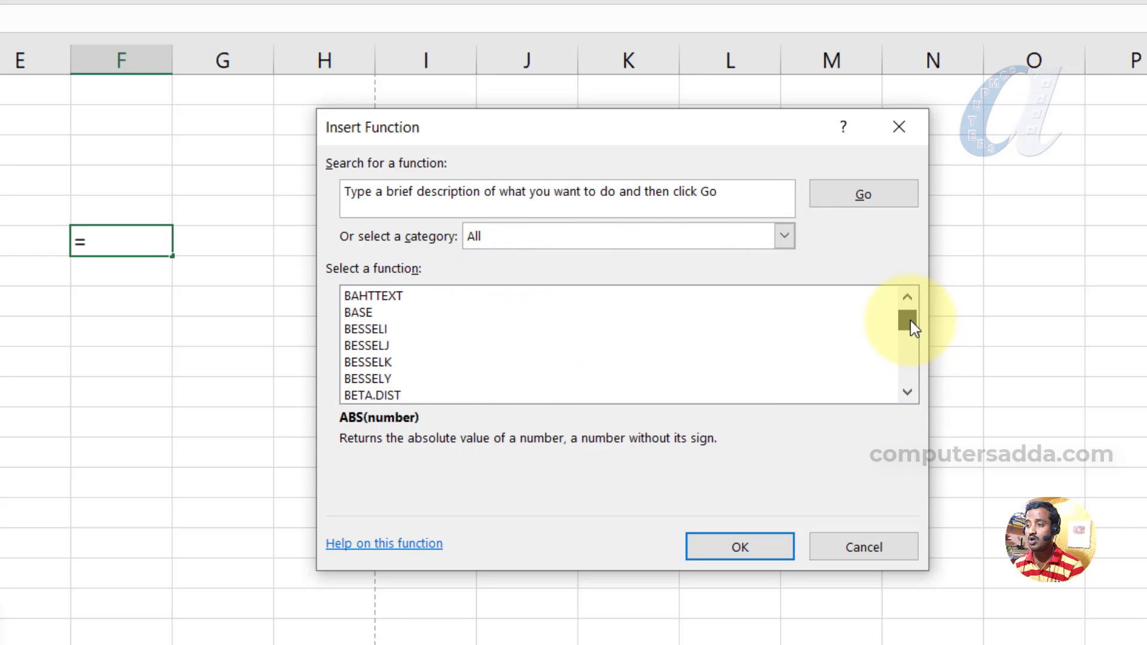
{"action": "left_click", "coordinate": [369, 361]}
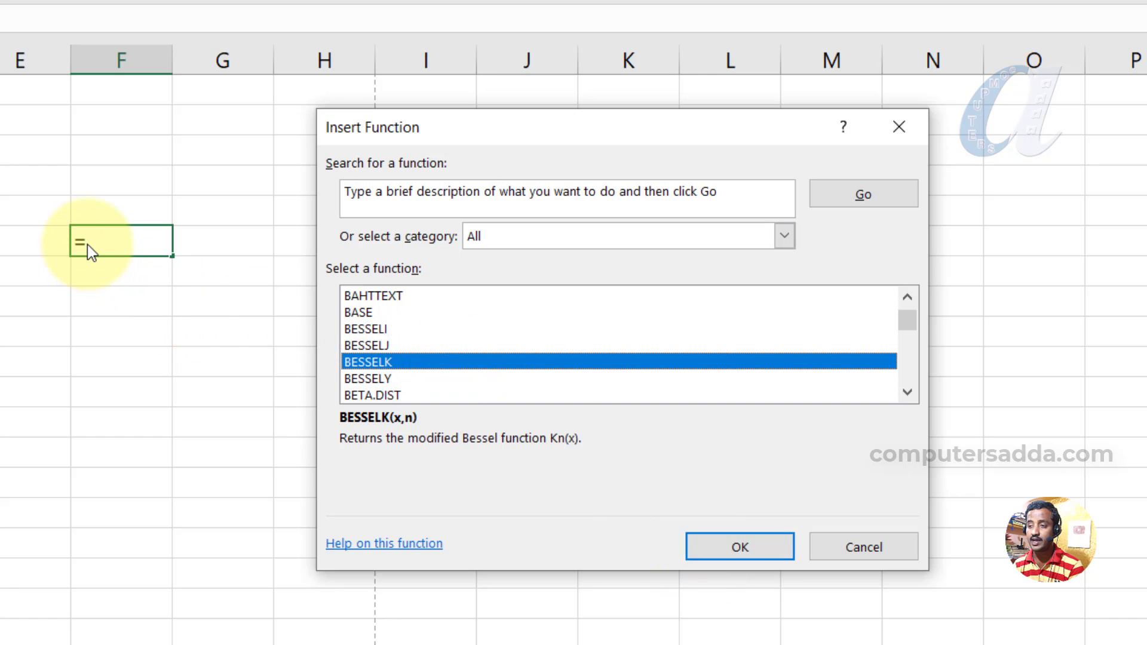
Open the arguments of the RIGHT function from the Text category and cancel the formula in cell F6.
{"action": "left_click", "coordinate": [785, 236]}
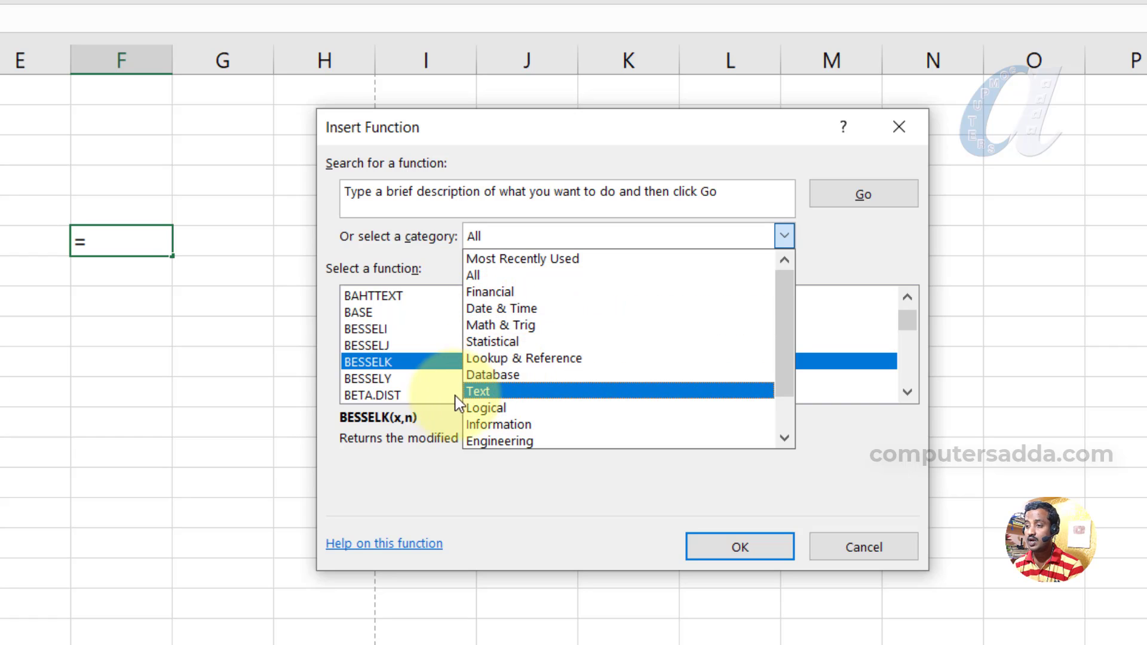
{"action": "left_click", "coordinate": [522, 396]}
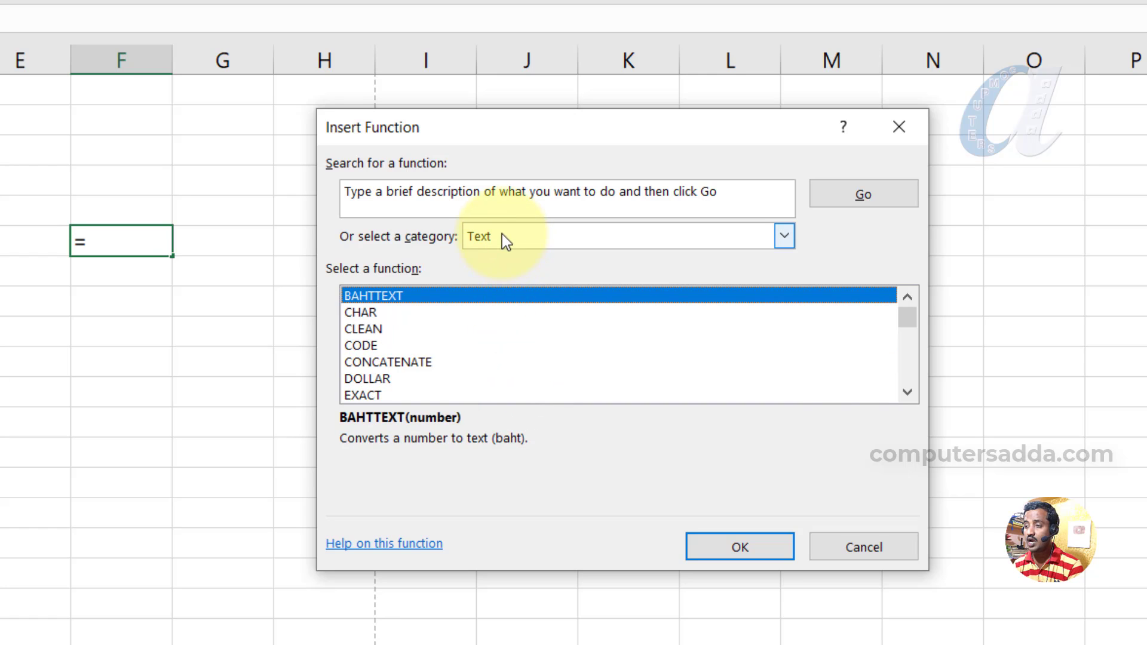
{"action": "scroll", "coordinate": [374, 332], "scroll_direction": "down", "scroll_amount": 5}
{"action": "scroll", "coordinate": [388, 340], "scroll_direction": "up", "scroll_amount": 5}
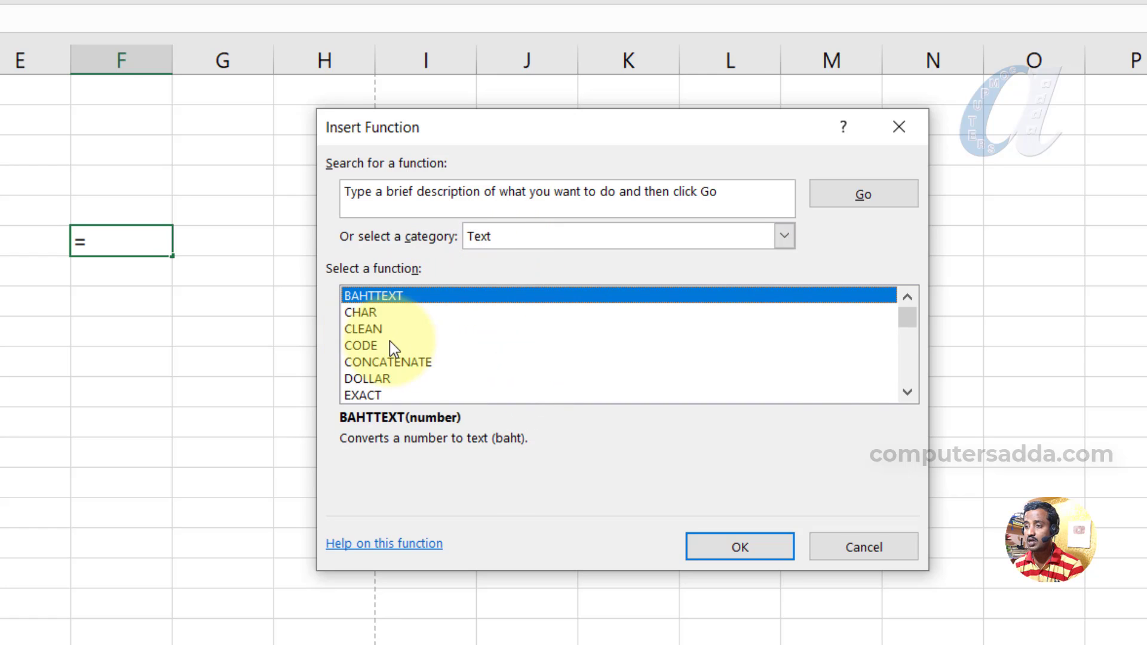
{"action": "key", "text": "r"}
{"action": "left_click", "coordinate": [374, 330]}
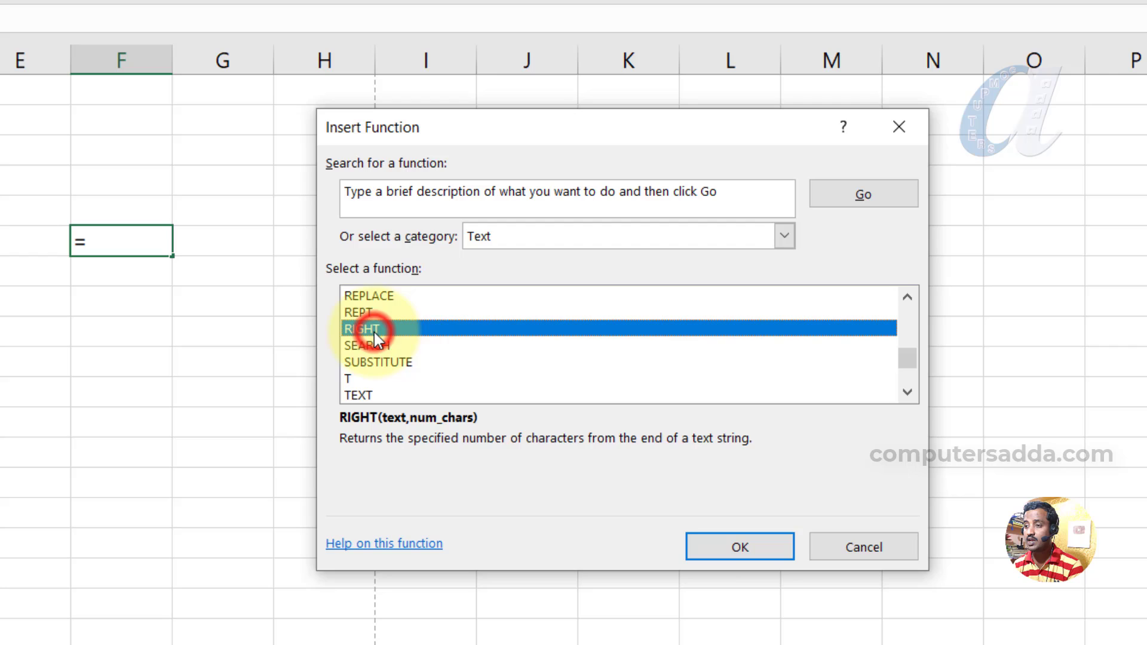
{"action": "left_click", "coordinate": [735, 553]}
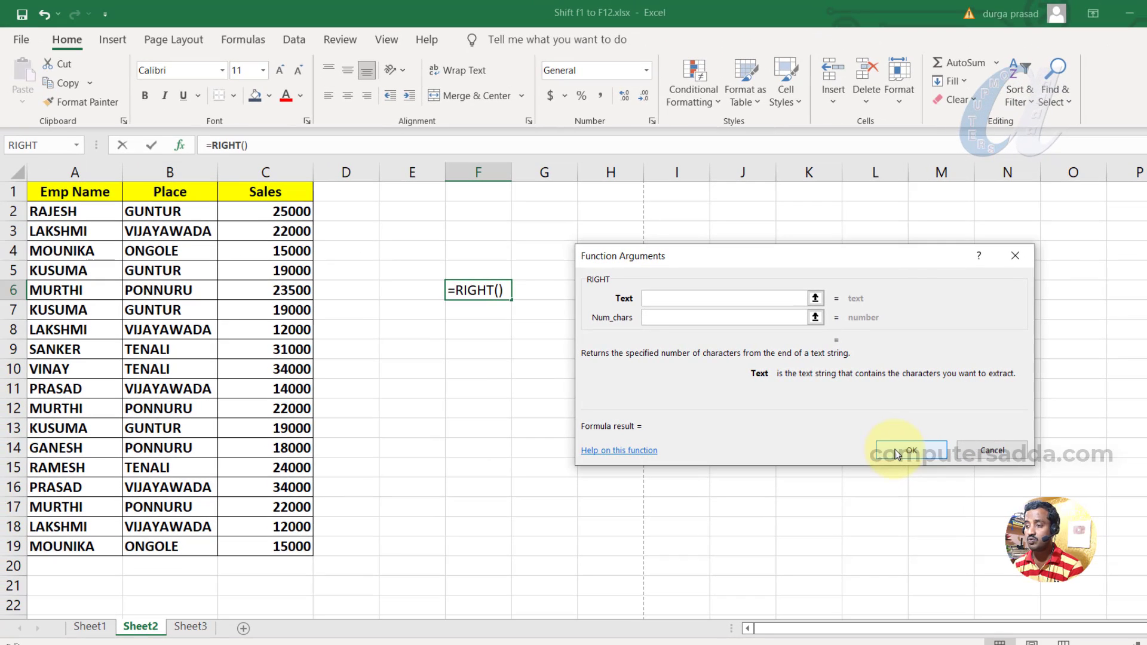
{"action": "key", "text": "Escape"}
{"action": "left_click", "coordinate": [468, 331]}
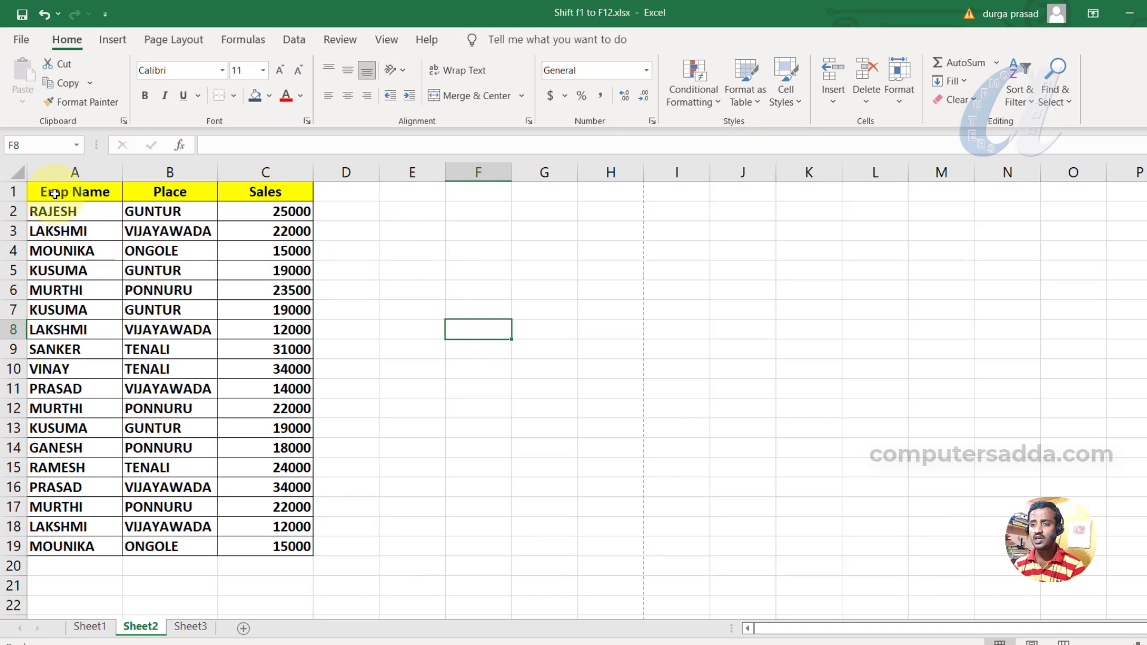
Find the first occurrence of "guntur" within the range A1:C19 and close the Find and Replace dialog.
{"action": "left_click_drag", "start_coordinate": [51, 190], "coordinate": [289, 545]}
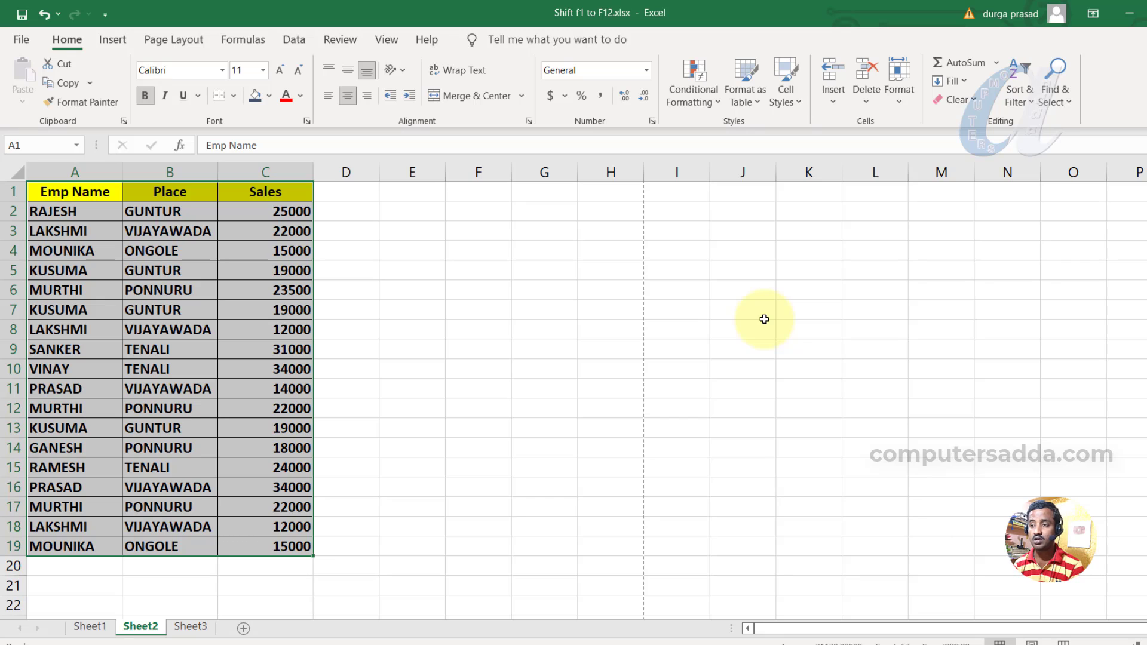
{"action": "key", "text": "ctrl+f"}
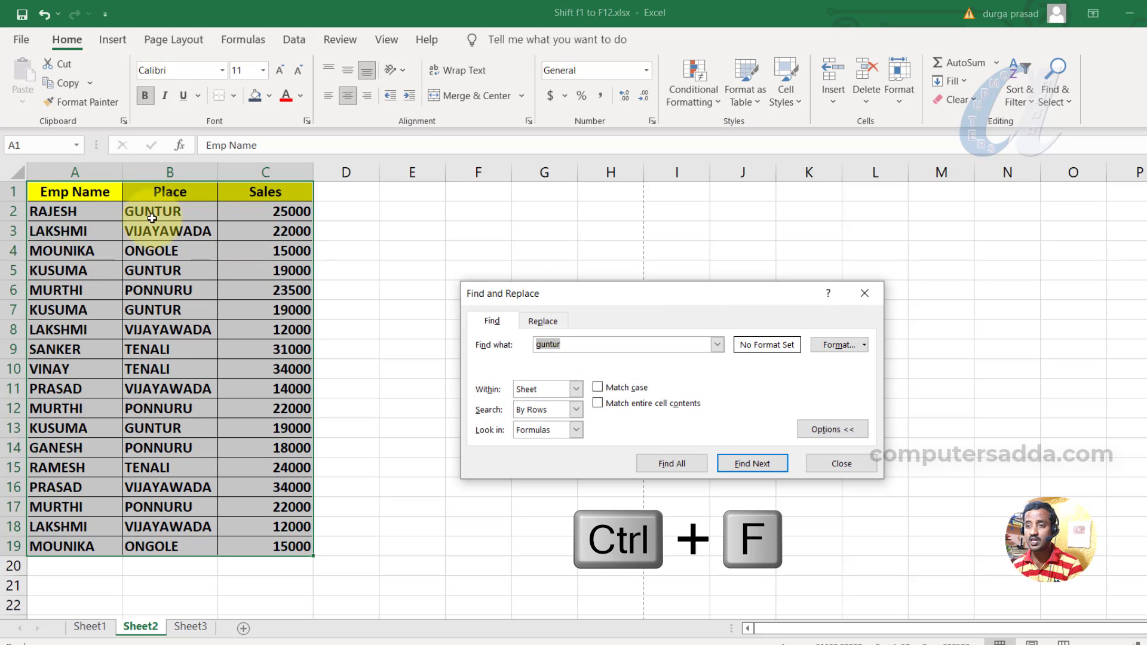
{"action": "double_click", "coordinate": [568, 345]}
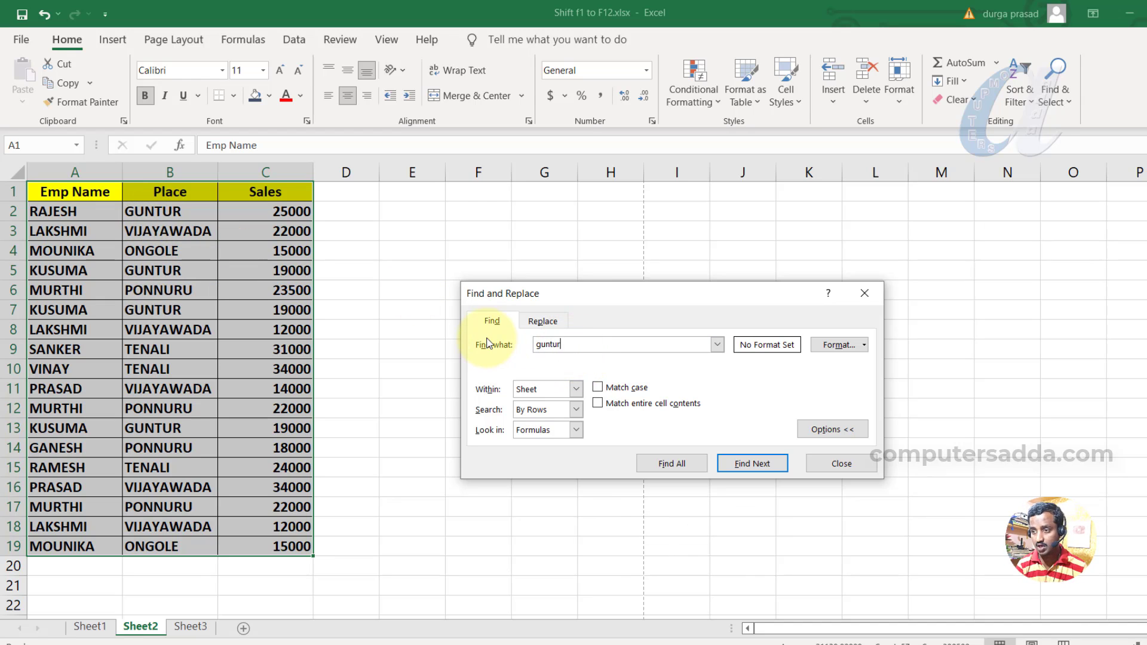
{"action": "left_click", "coordinate": [752, 463]}
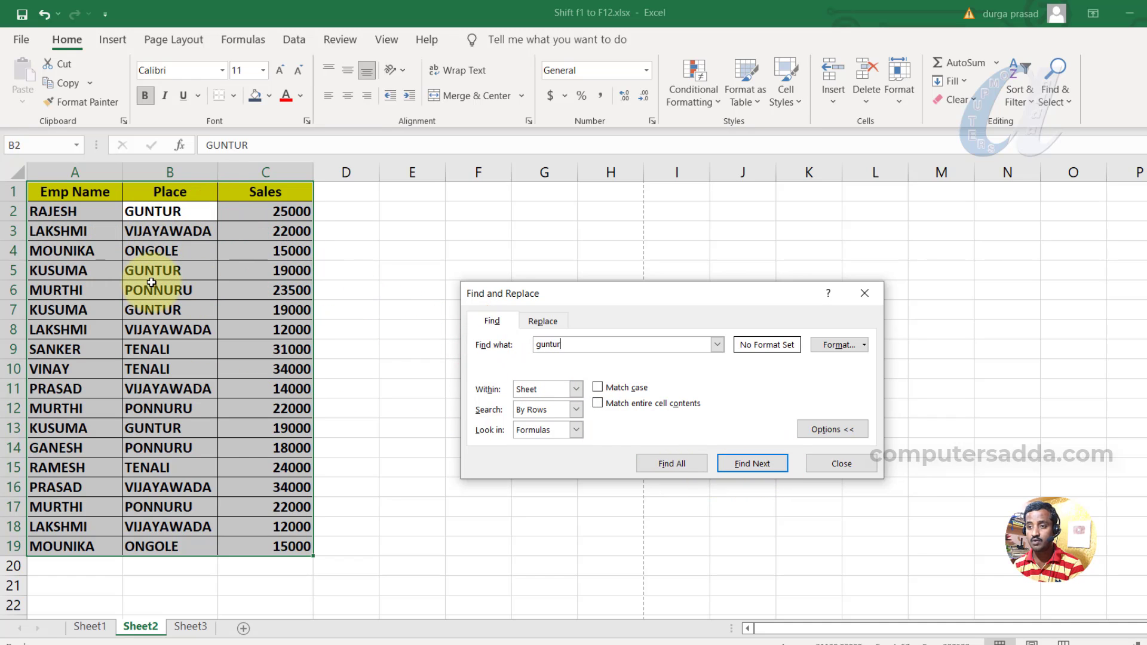
{"action": "left_click", "coordinate": [871, 295]}
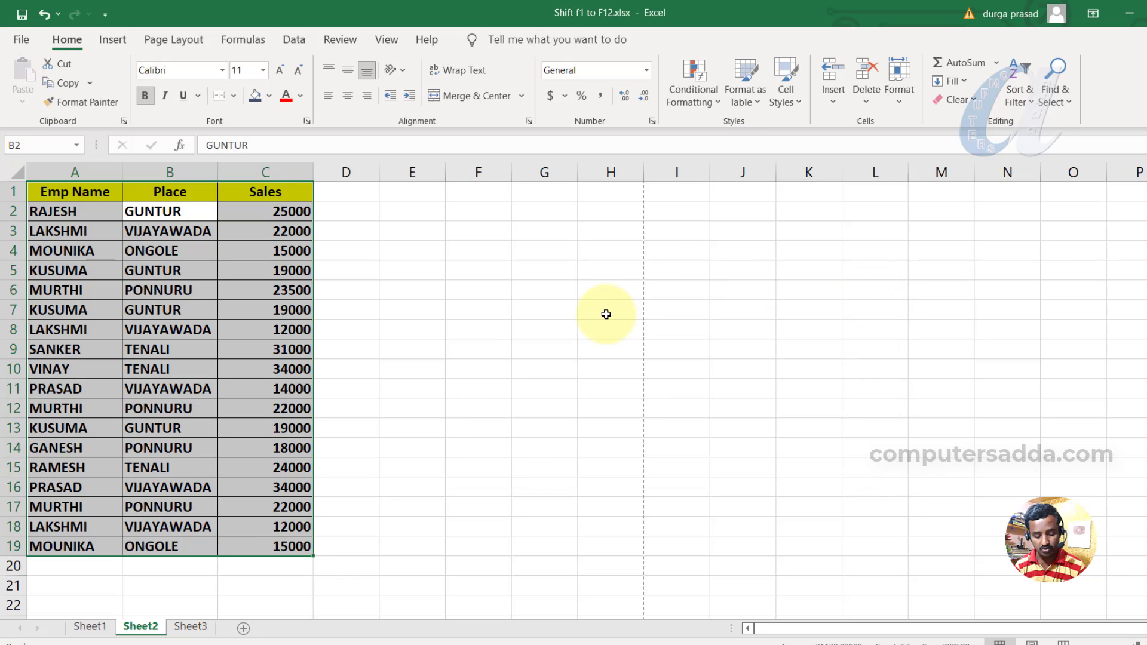
Repeat the last search three times within the selected table without reopening the dialog, and deselect the range.
{"action": "key", "text": "shift+F4"}
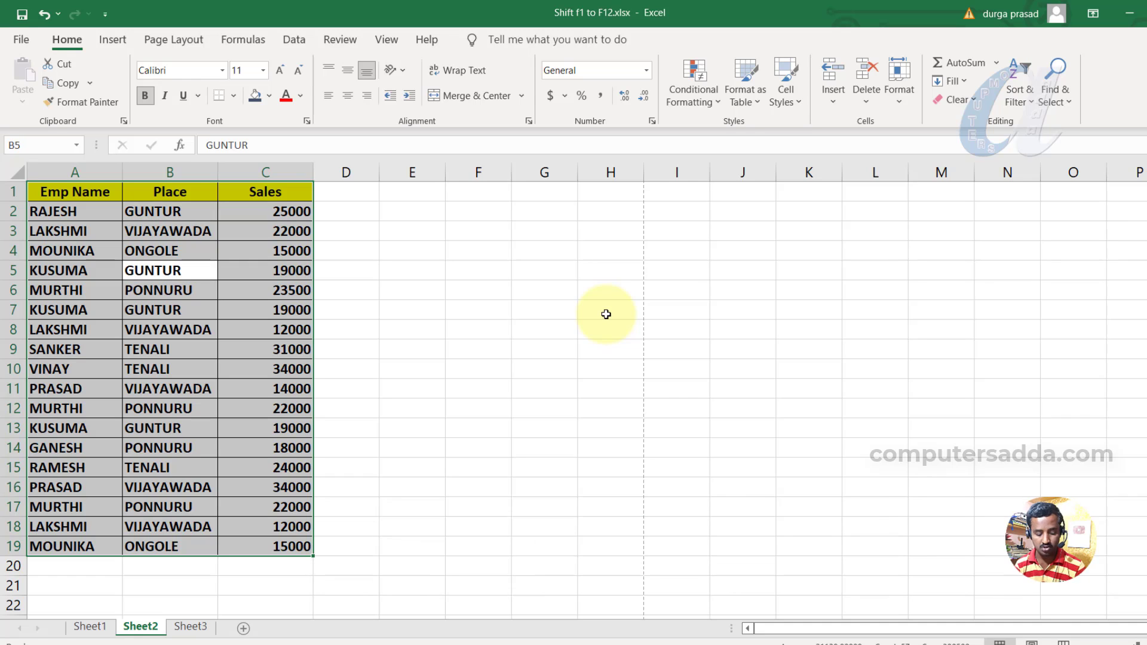
{"action": "key", "text": "shift+F4"}
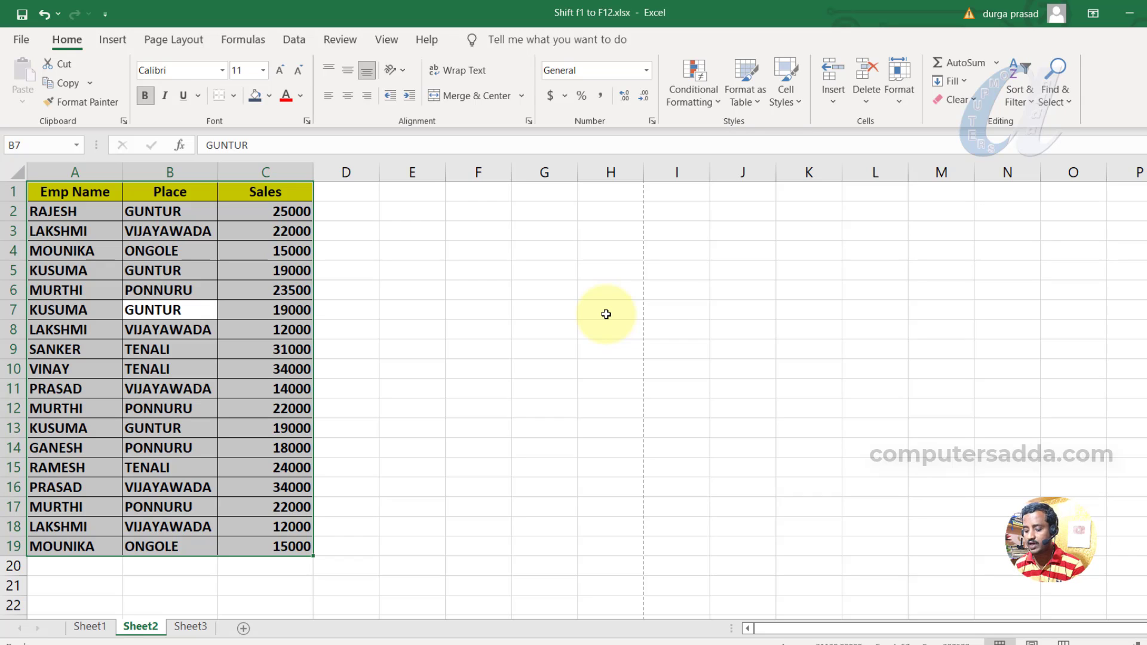
{"action": "key", "text": "shift+F4"}
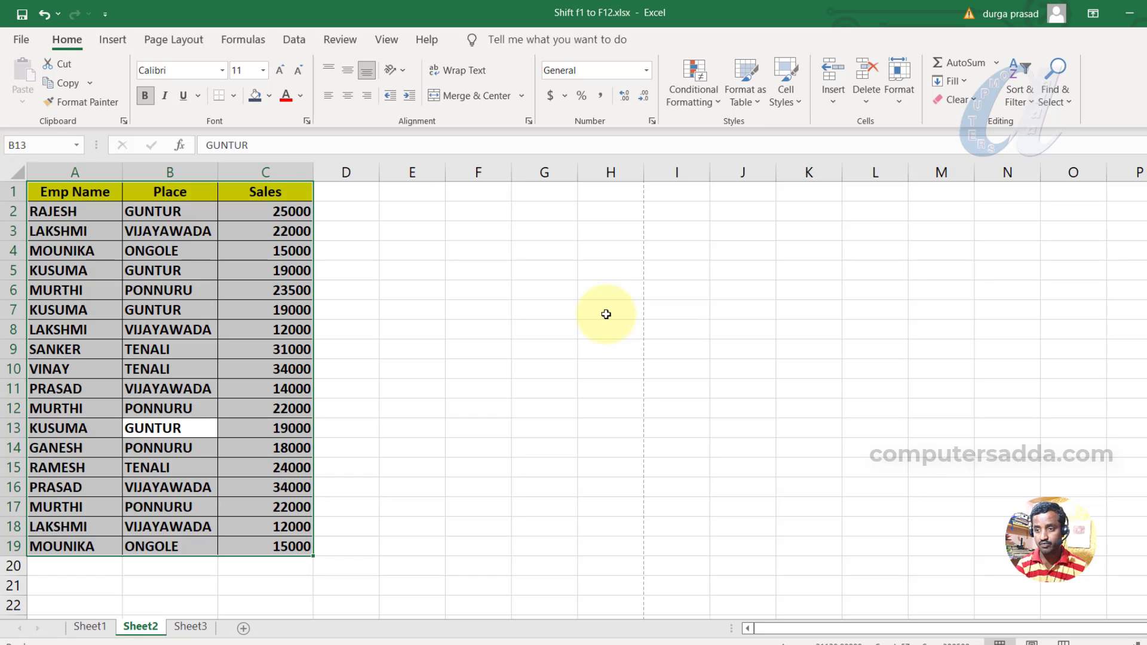
{"action": "left_click", "coordinate": [606, 314]}
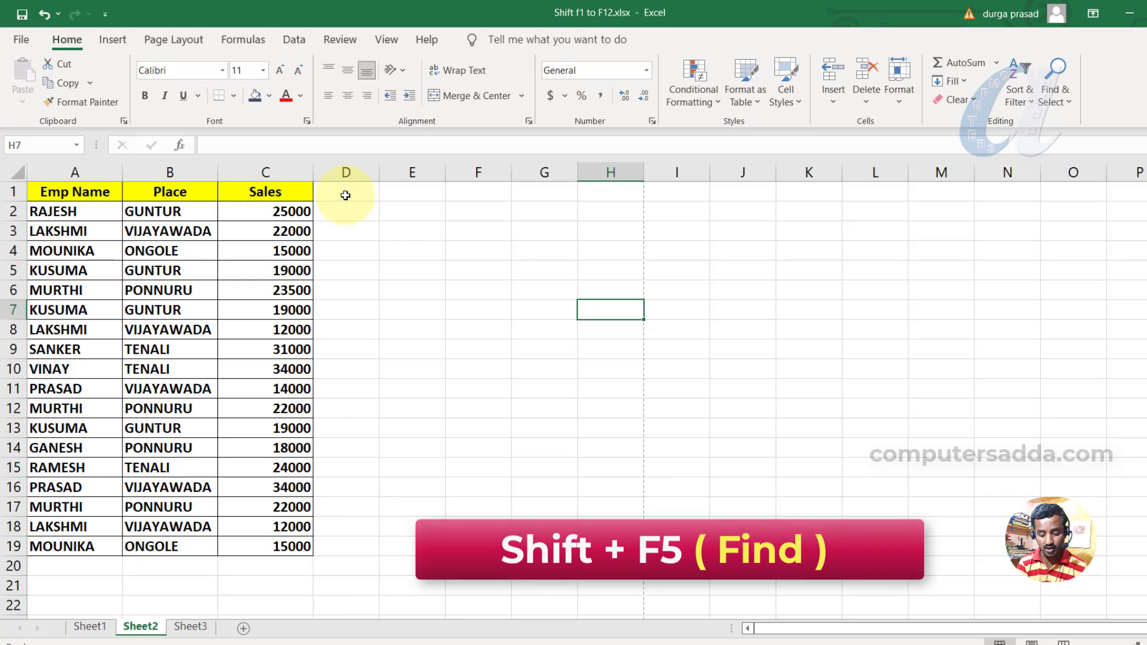
Open the Find and Replace dialog for the sheet and close it without searching.
{"action": "key", "text": "shift+F5"}
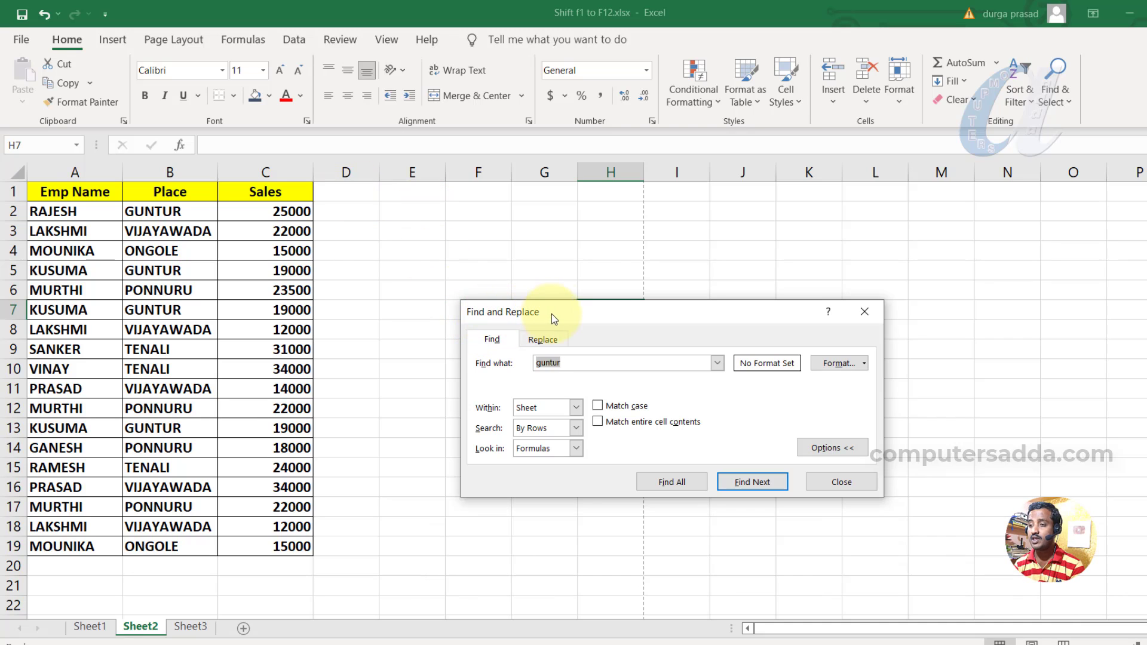
{"action": "left_click", "coordinate": [865, 312]}
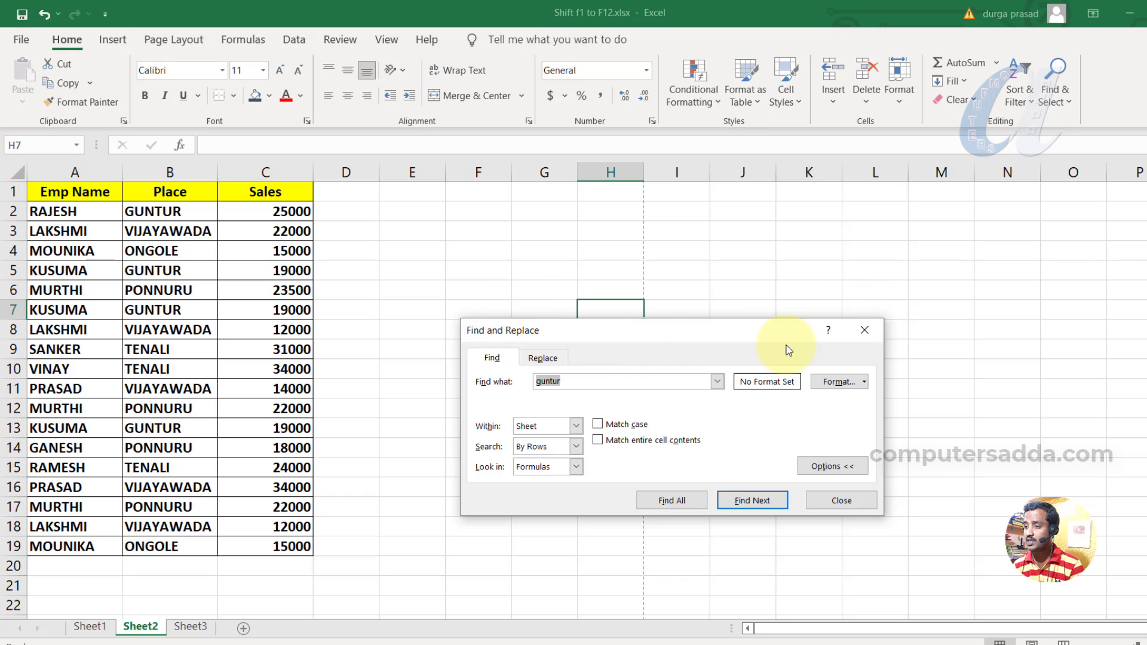
{"action": "left_click", "coordinate": [867, 332]}
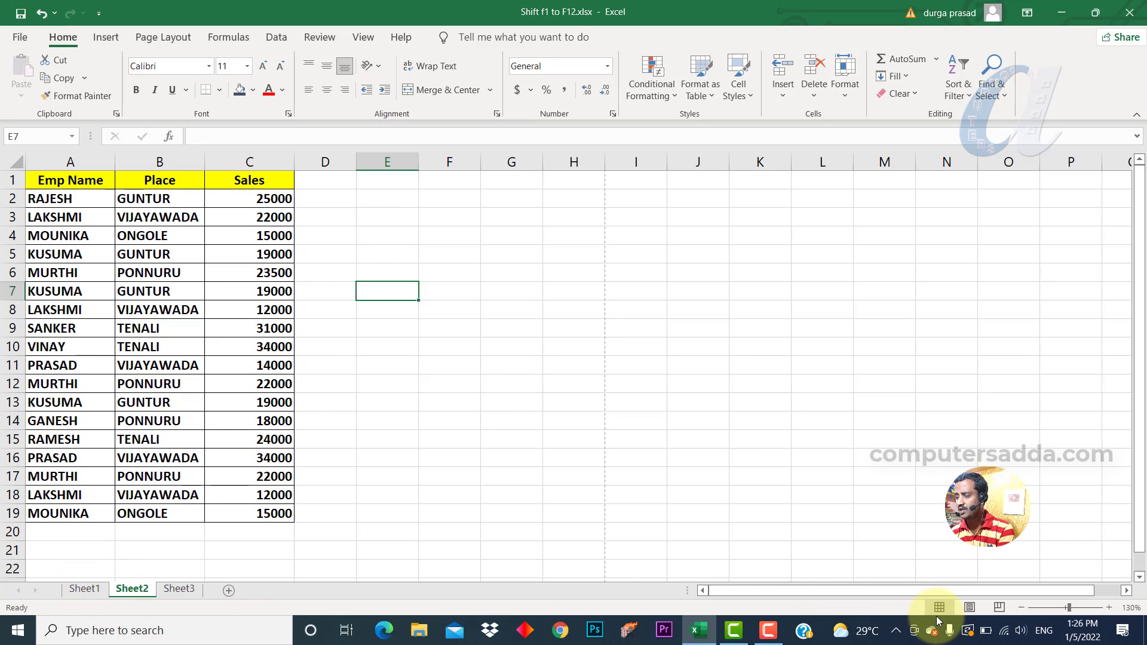
Display the ribbon key tips, use them to open the Consolidate dialog, and close it without consolidating.
{"action": "left_click", "coordinate": [804, 294]}
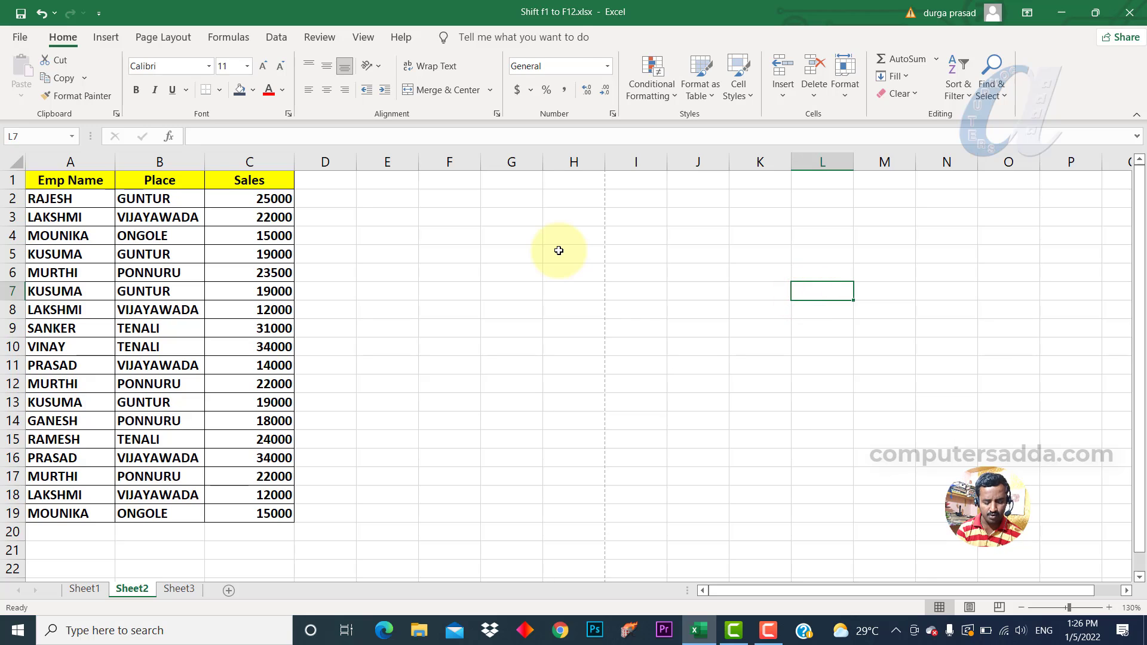
{"action": "key", "text": "shift+F6"}
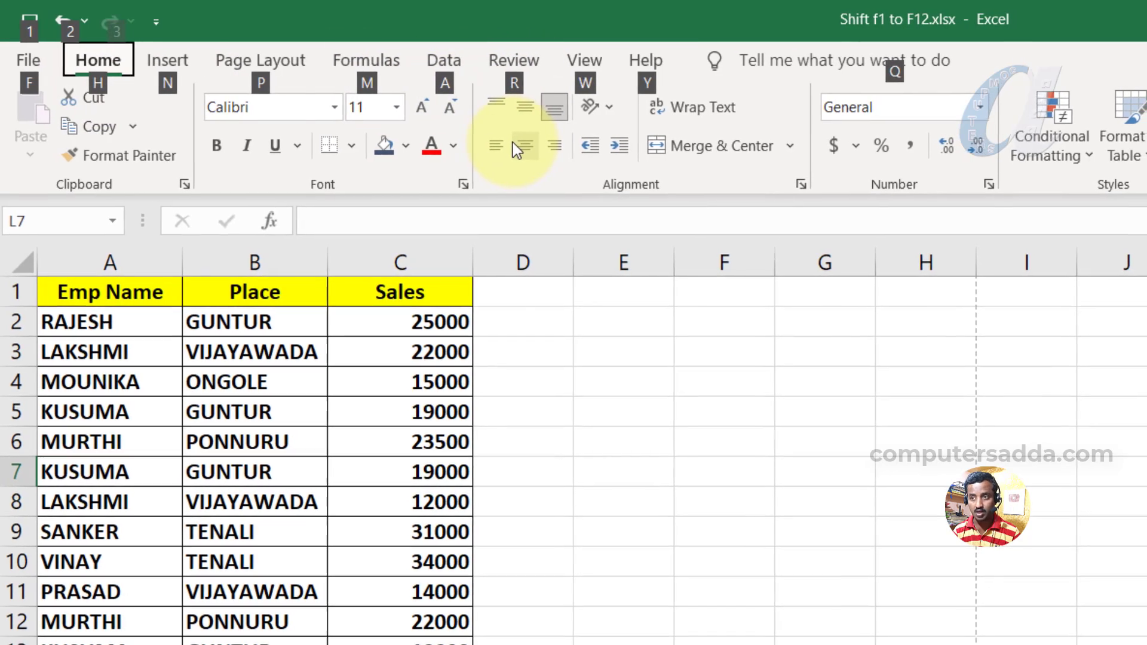
{"action": "key", "text": "a"}
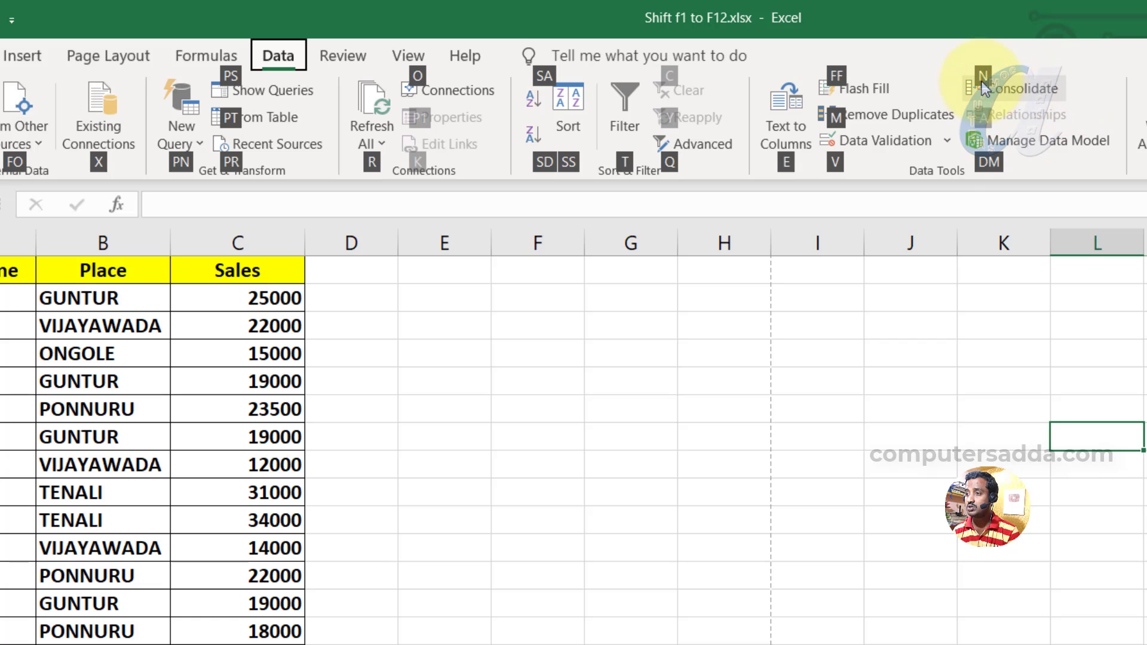
{"action": "key", "text": "n"}
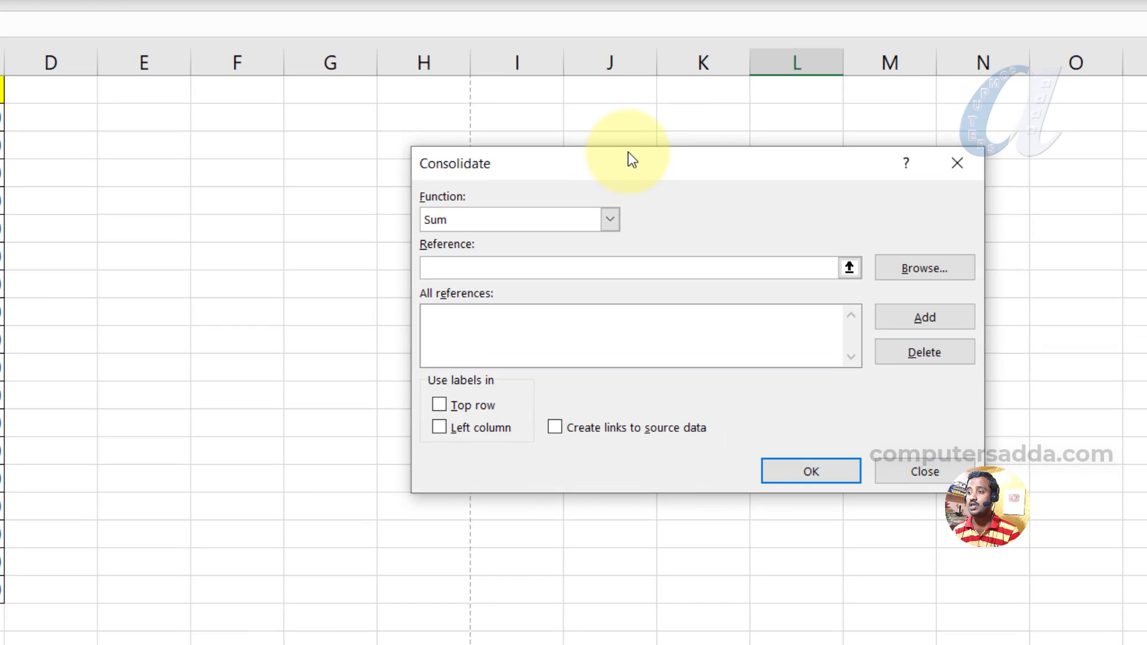
{"action": "left_click", "coordinate": [959, 165]}
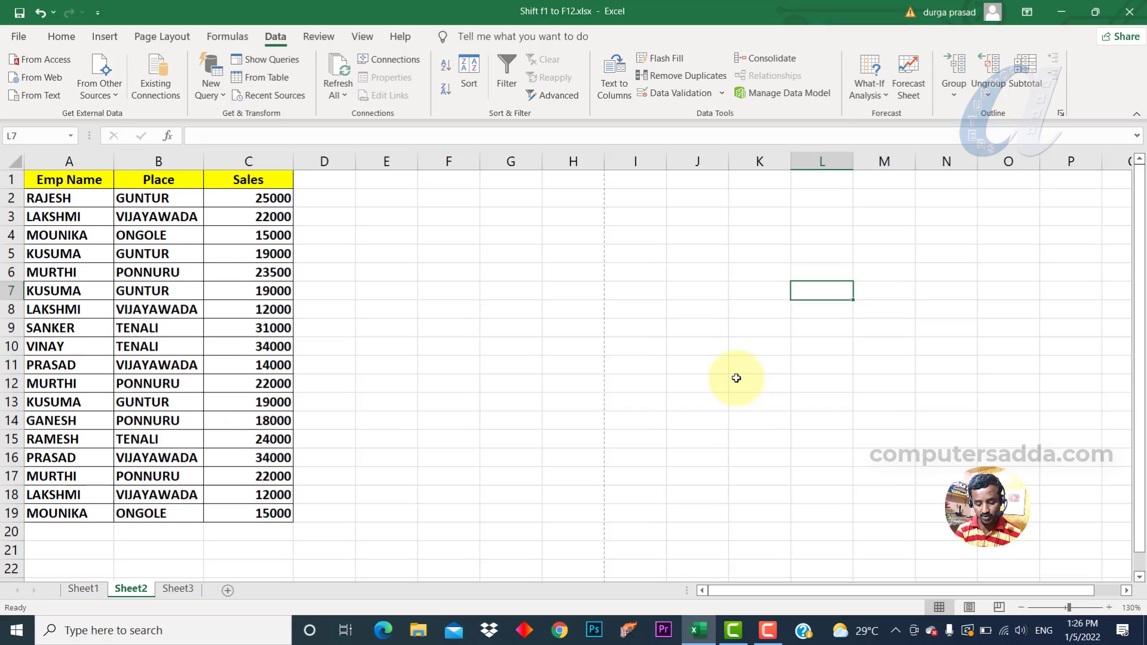
Preview Sheet2 in Page Layout view and Page Break Preview, and return to the sheet in Normal view.
{"action": "key", "text": "alt"}
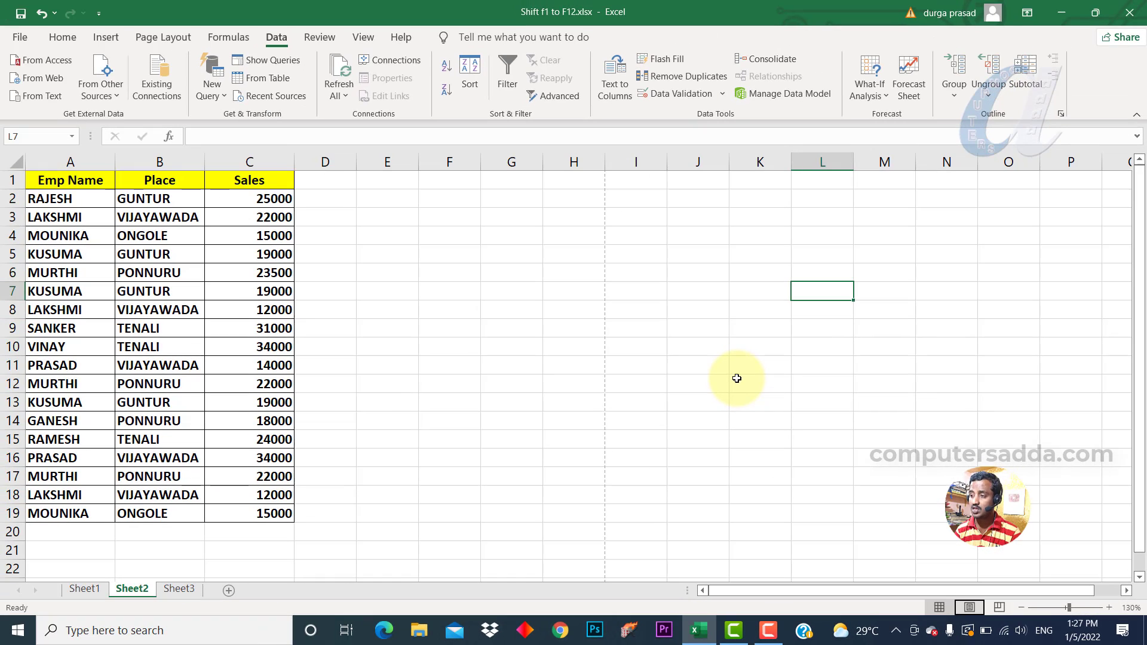
{"action": "key", "text": "Return"}
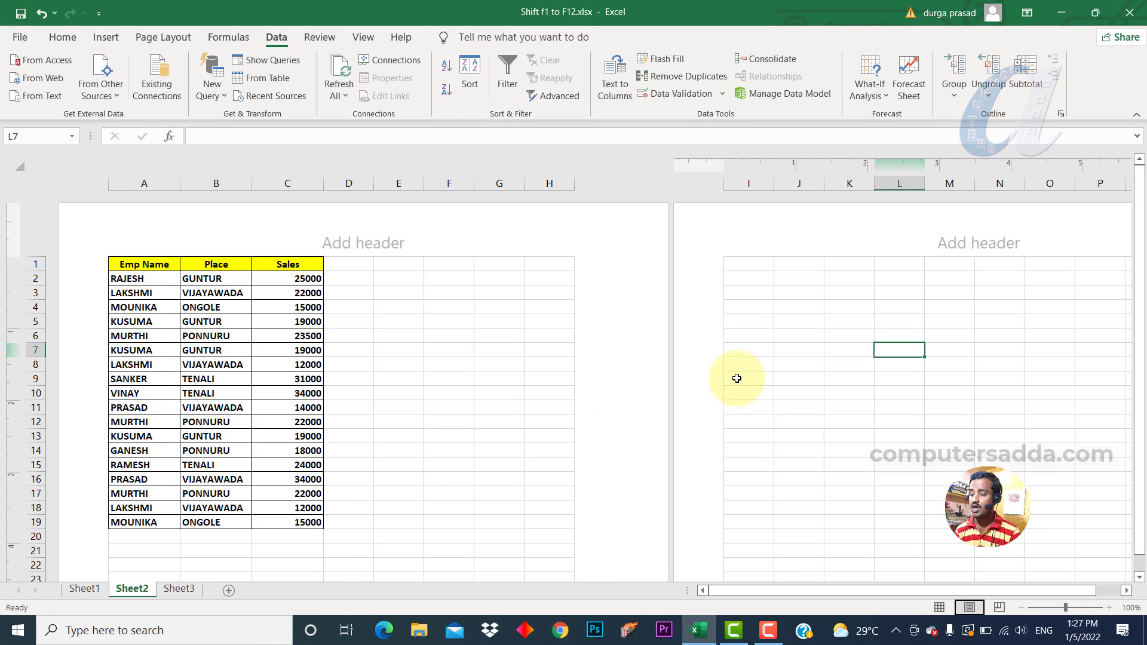
{"action": "key", "text": "Return"}
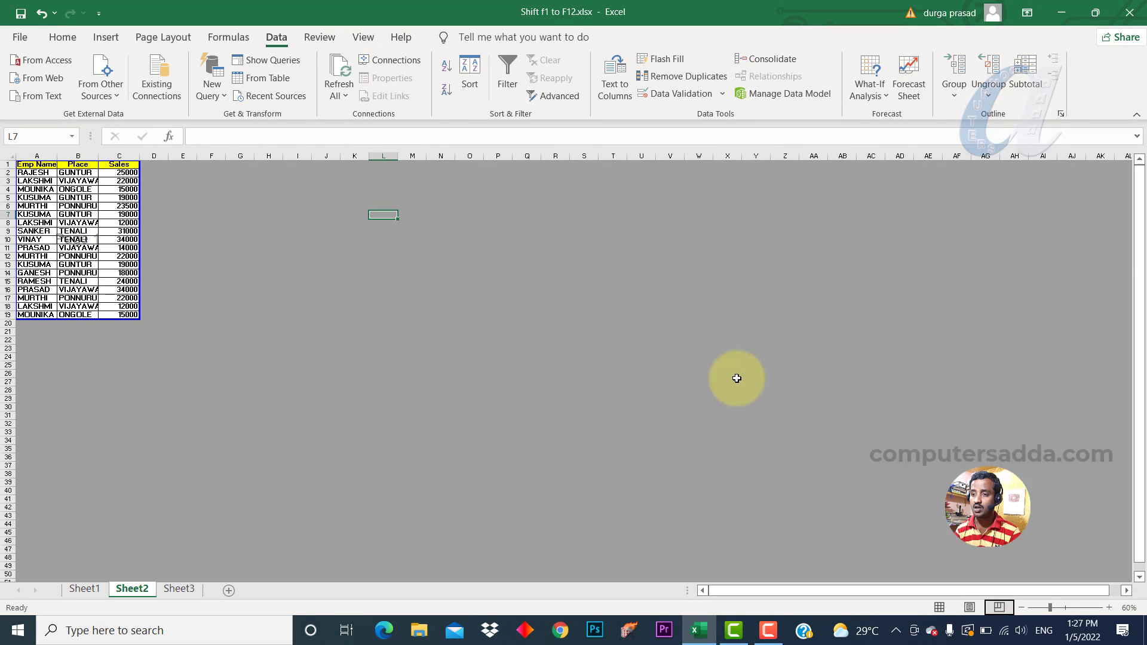
{"action": "key", "text": "ctrl+Page_Up"}
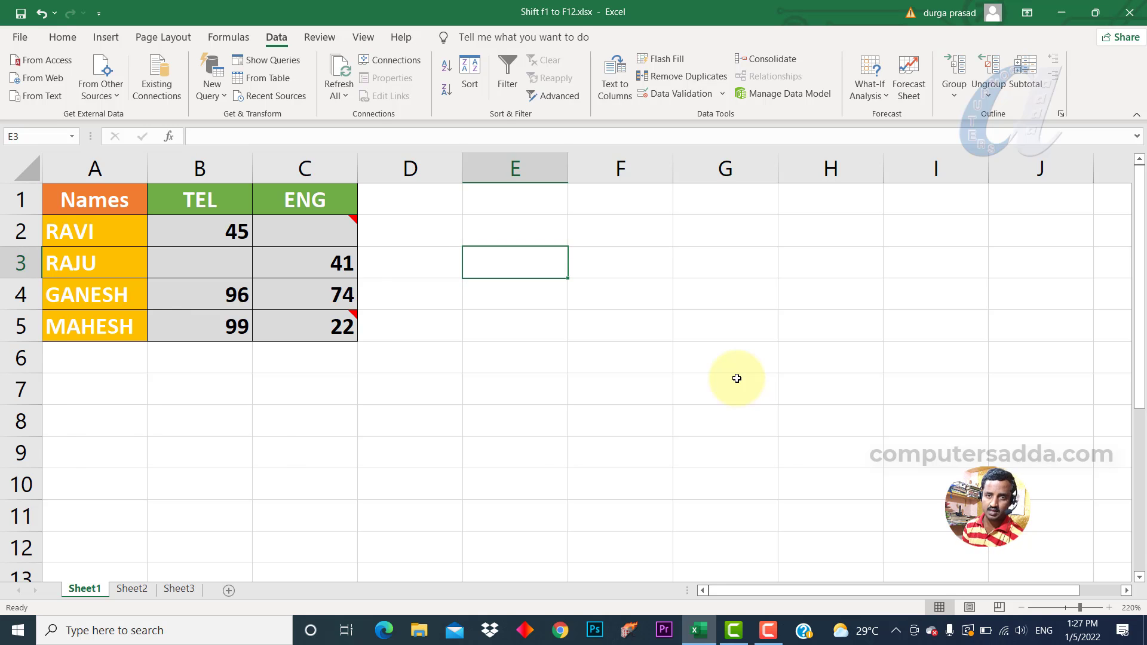
{"action": "key", "text": "ctrl+Page_Down"}
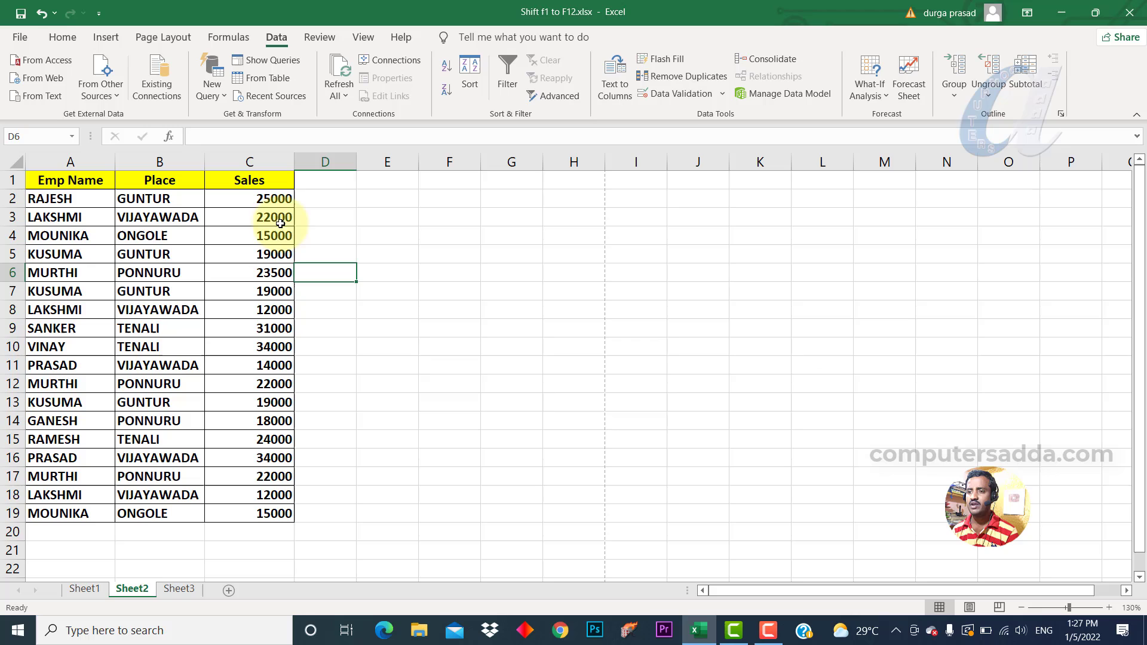
Look up the "Place" heading in cell B1 in the Thesaurus and replace it with the synonym "House".
{"action": "left_click", "coordinate": [142, 186]}
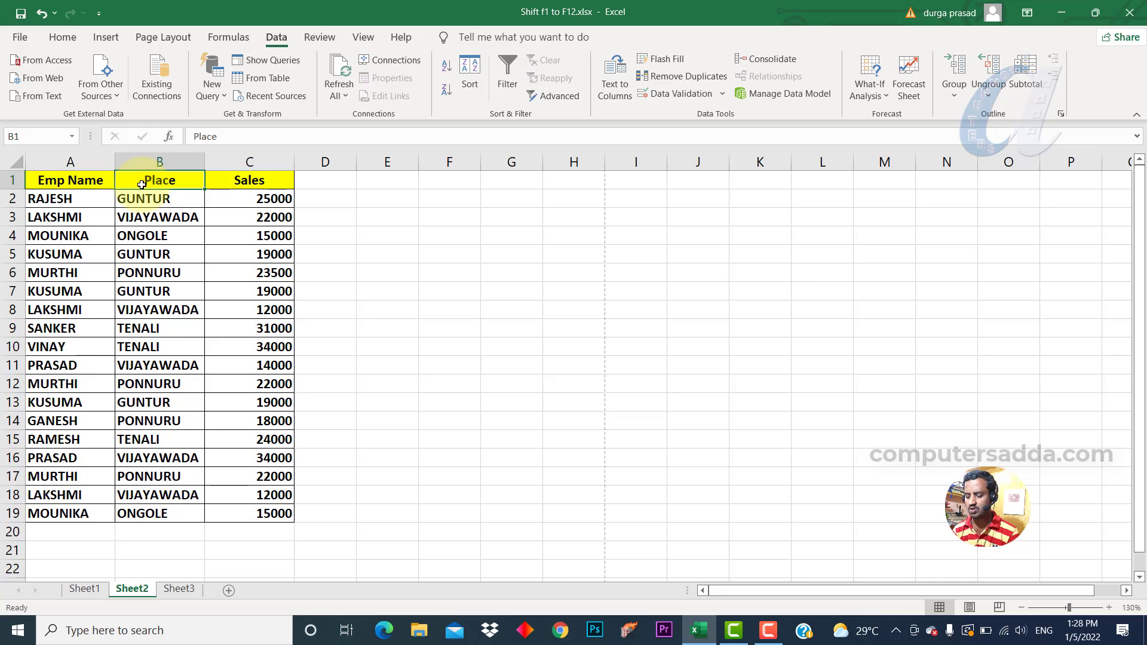
{"action": "left_click", "coordinate": [530, 288]}
{"action": "left_click", "coordinate": [155, 181]}
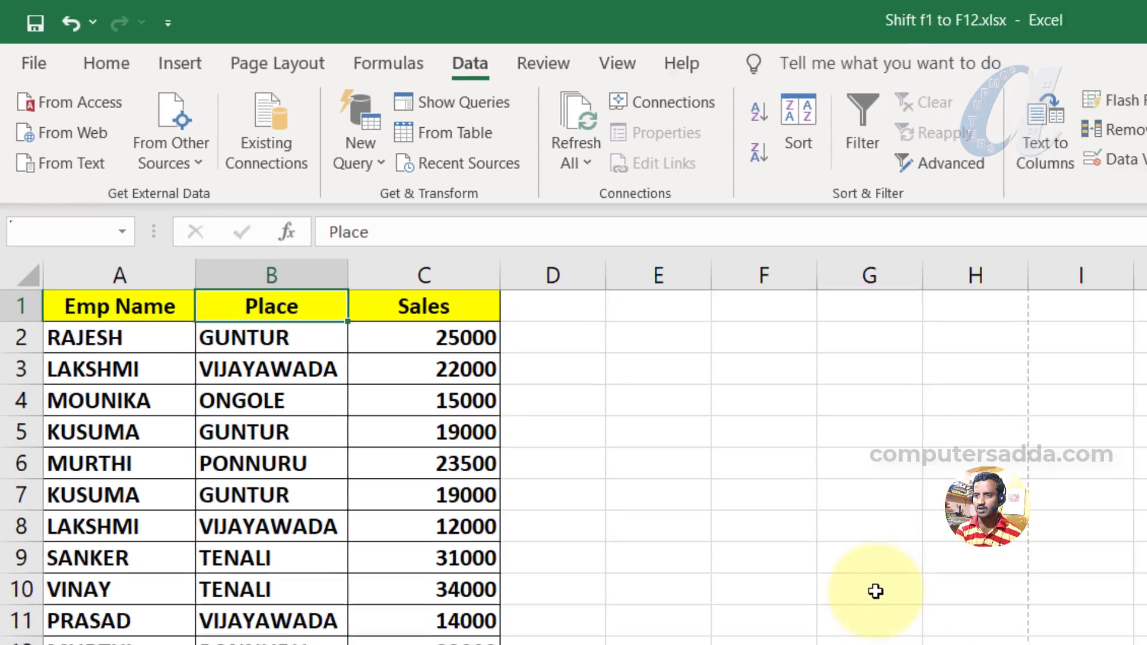
{"action": "key", "text": "shift+F7"}
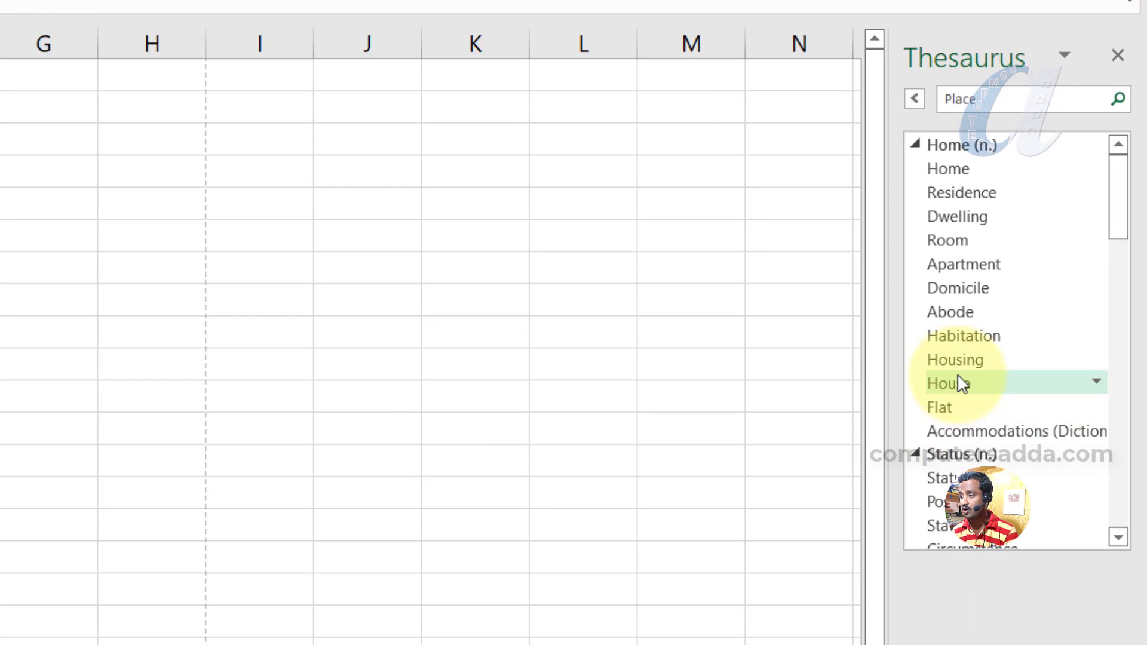
{"action": "left_click", "coordinate": [1097, 383]}
{"action": "left_click", "coordinate": [1075, 413]}
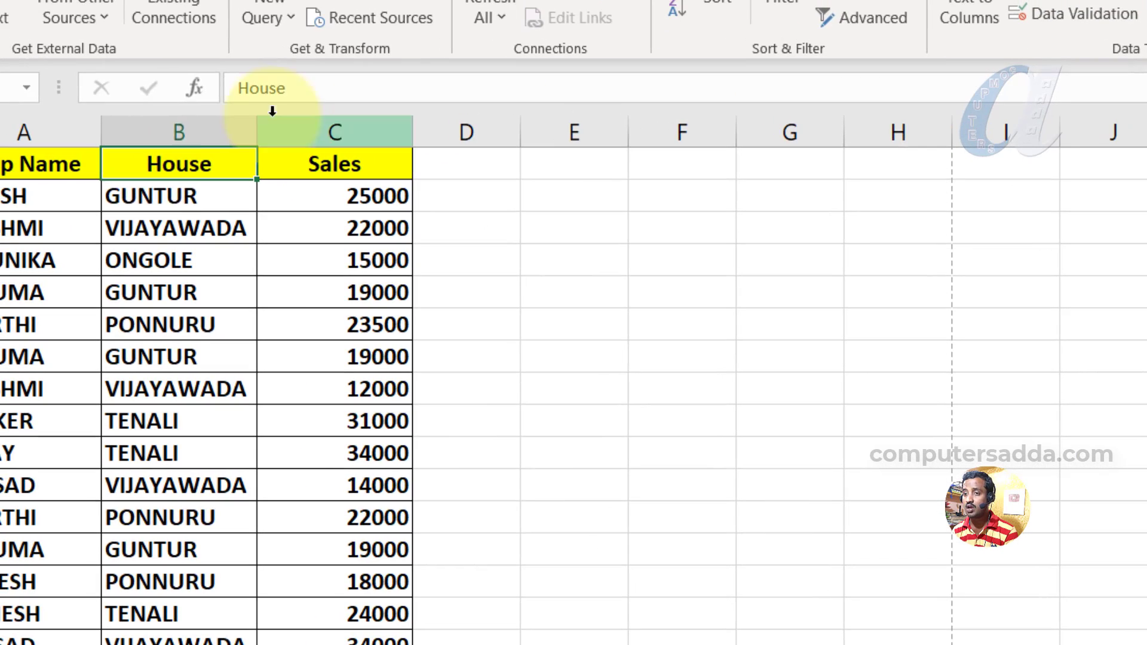
Look up the "Sales" heading in cell C1 in the Thesaurus and replace it with the synonym "Auctions".
{"action": "left_click", "coordinate": [339, 163]}
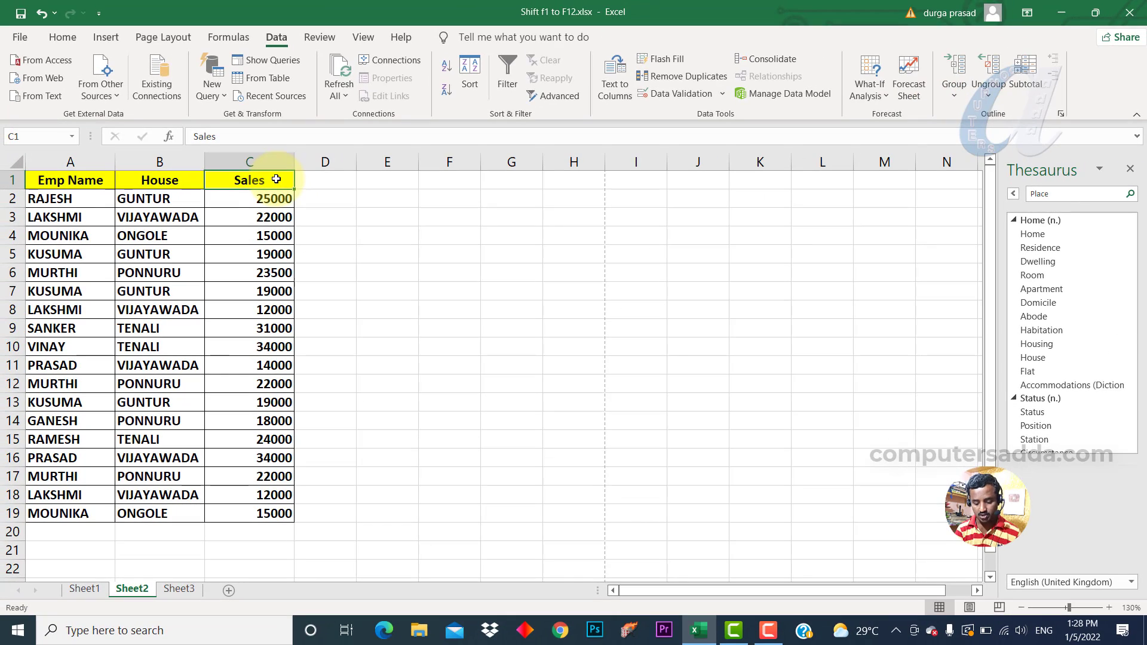
{"action": "key", "text": "shift+F7"}
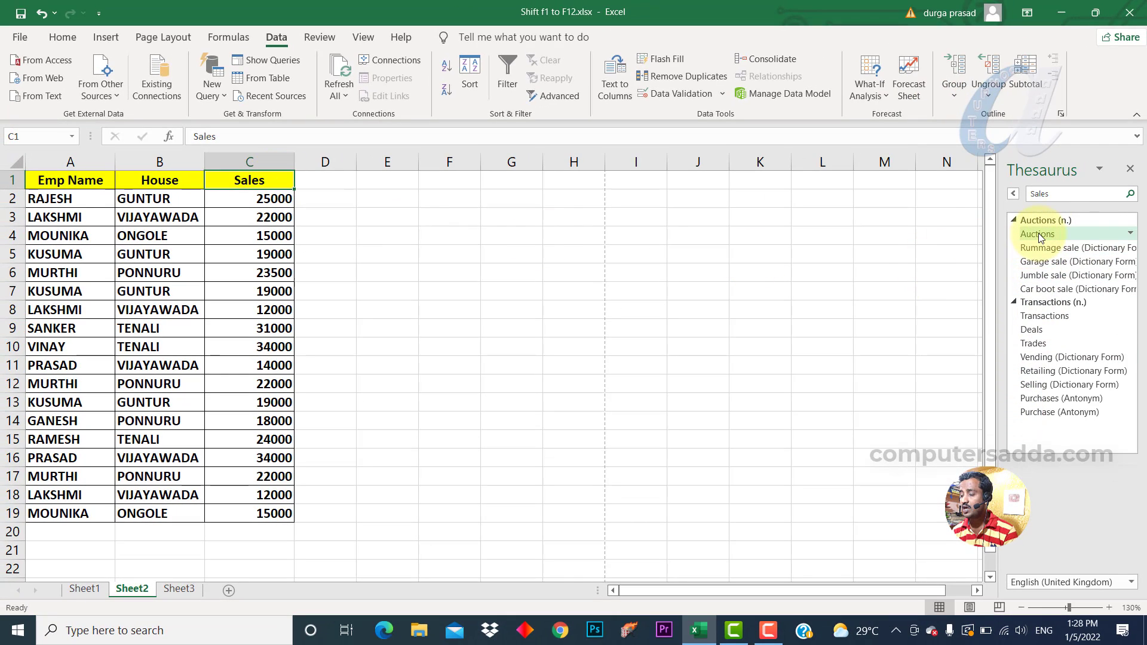
{"action": "left_click", "coordinate": [1133, 234]}
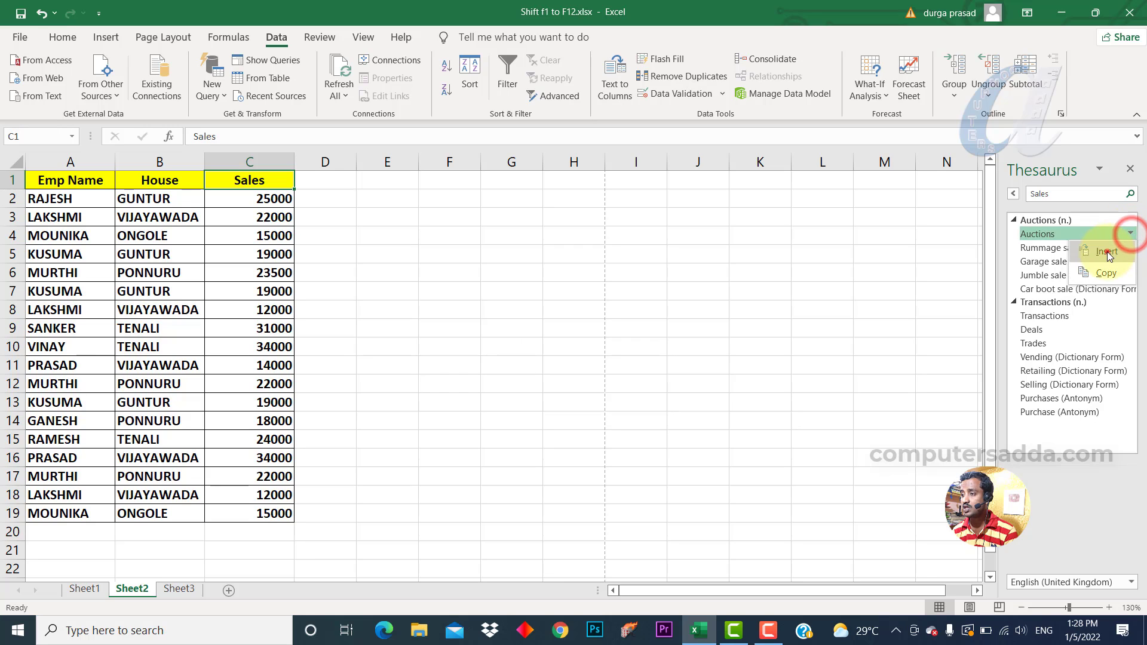
{"action": "left_click", "coordinate": [1107, 250]}
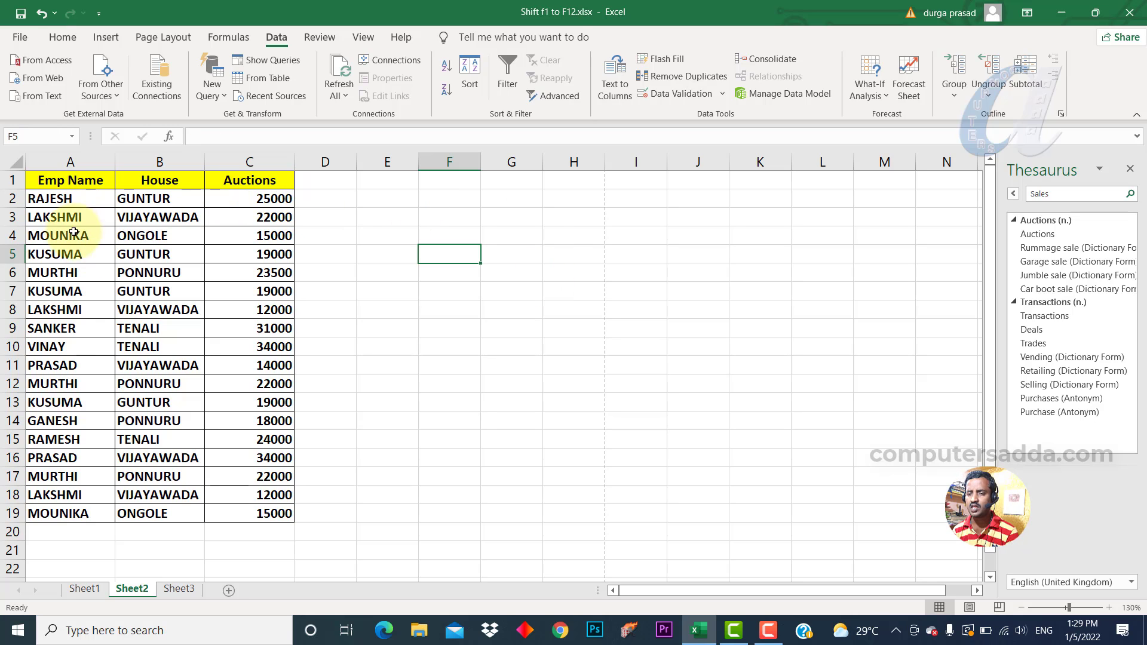
Select separate ranges of names, places and amounts in the Sheet2 table one after another with ordinary single-range selection.
{"action": "left_click_drag", "start_coordinate": [61, 202], "coordinate": [64, 329]}
{"action": "left_click_drag", "start_coordinate": [166, 279], "coordinate": [172, 419]}
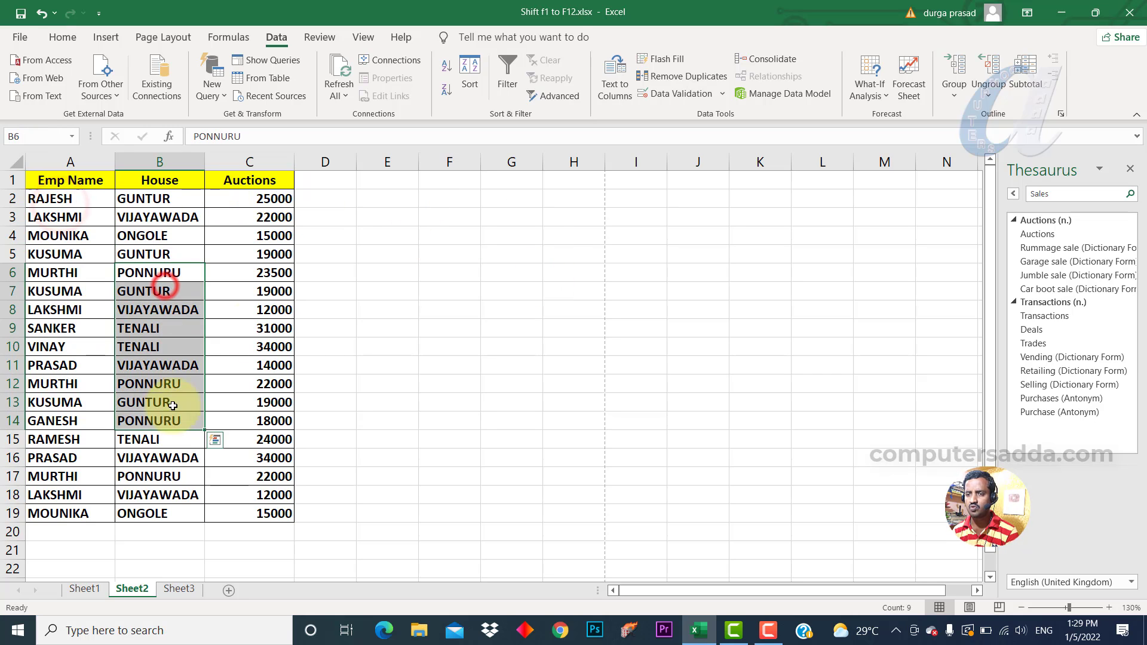
{"action": "left_click_drag", "start_coordinate": [254, 221], "coordinate": [263, 365]}
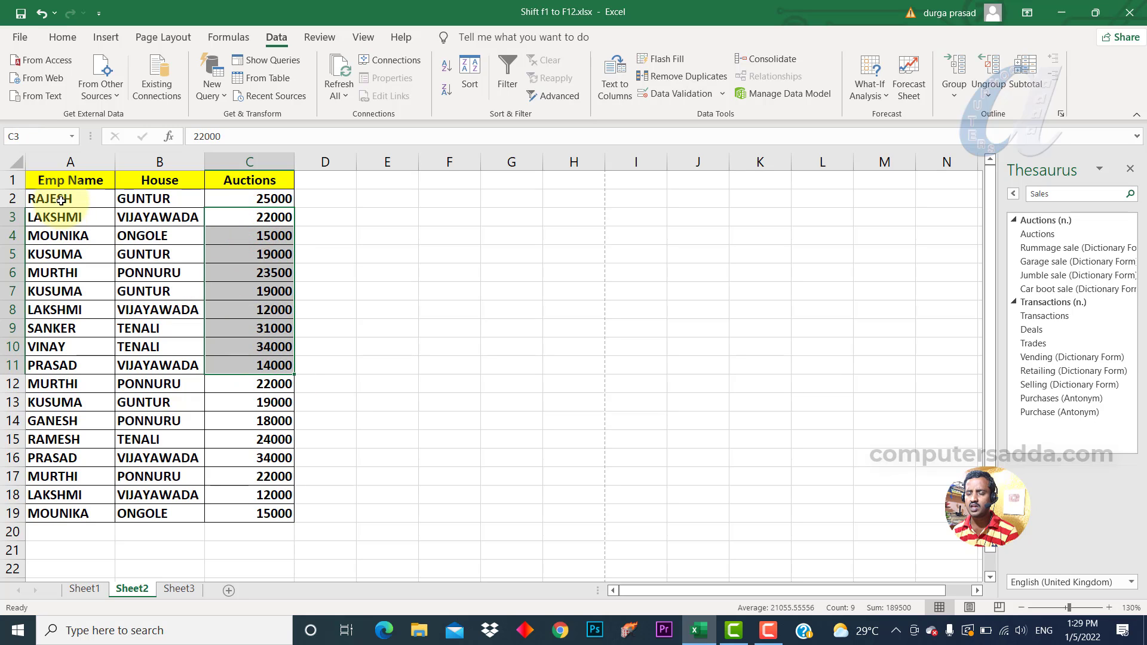
{"action": "left_click_drag", "start_coordinate": [52, 218], "coordinate": [51, 364]}
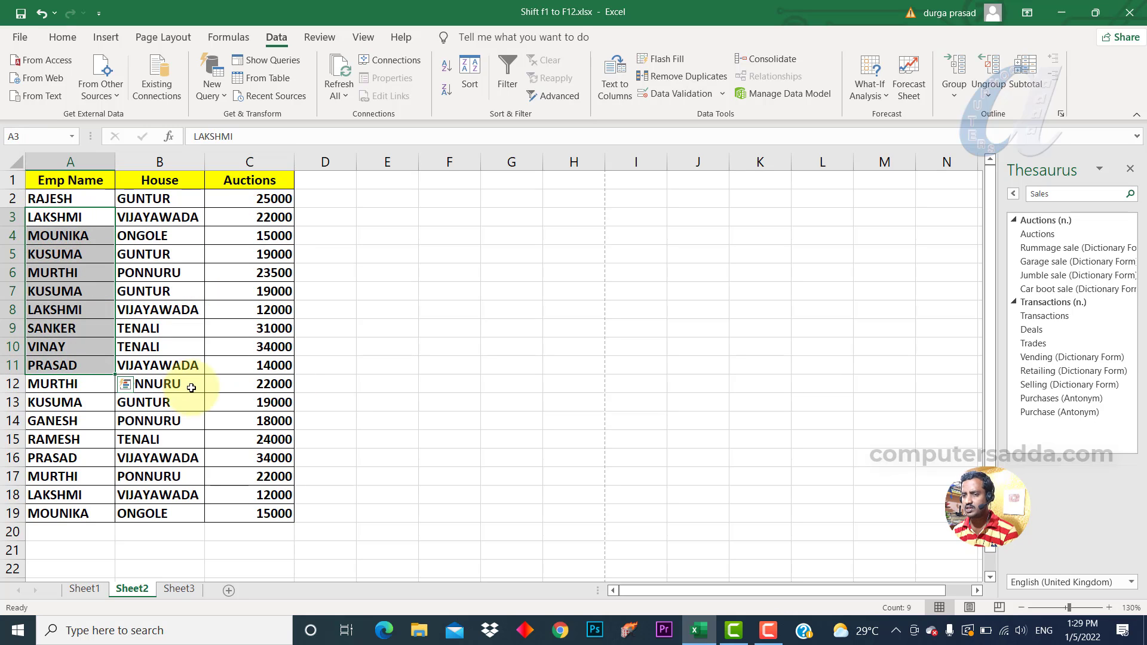
{"action": "left_click", "coordinate": [275, 291]}
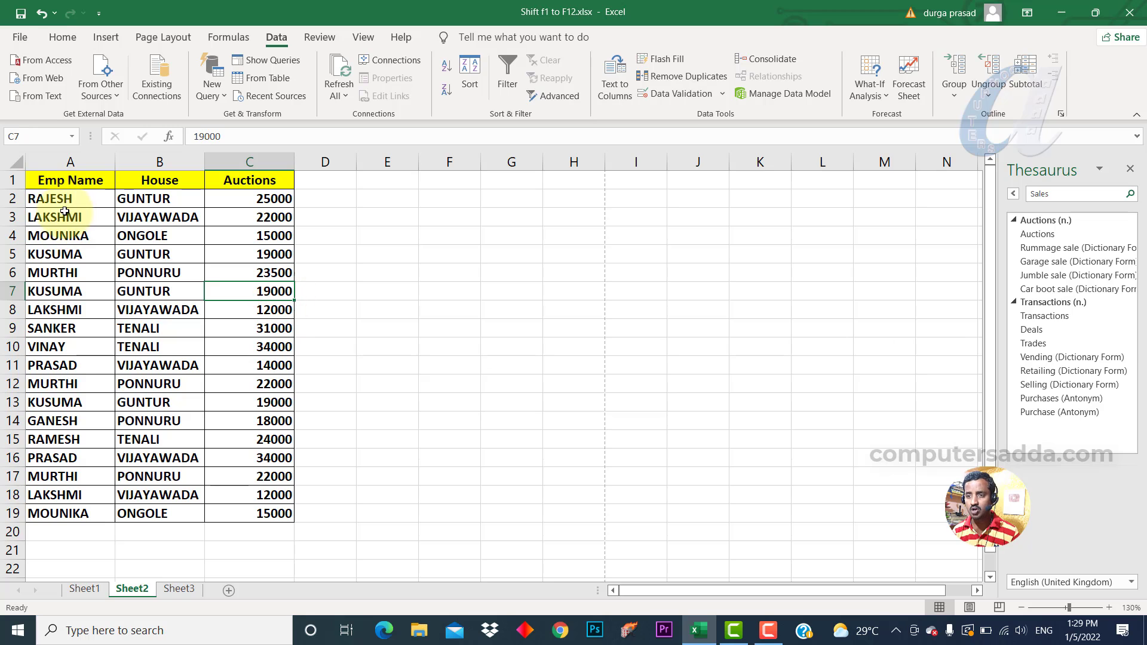
Combine the non-adjacent ranges A2:A5, B7:B9 and A15:A18 into one selection, and clear it.
{"action": "left_click_drag", "start_coordinate": [62, 199], "coordinate": [58, 255]}
{"action": "left_click_drag", "start_coordinate": [144, 291], "coordinate": [150, 328]}
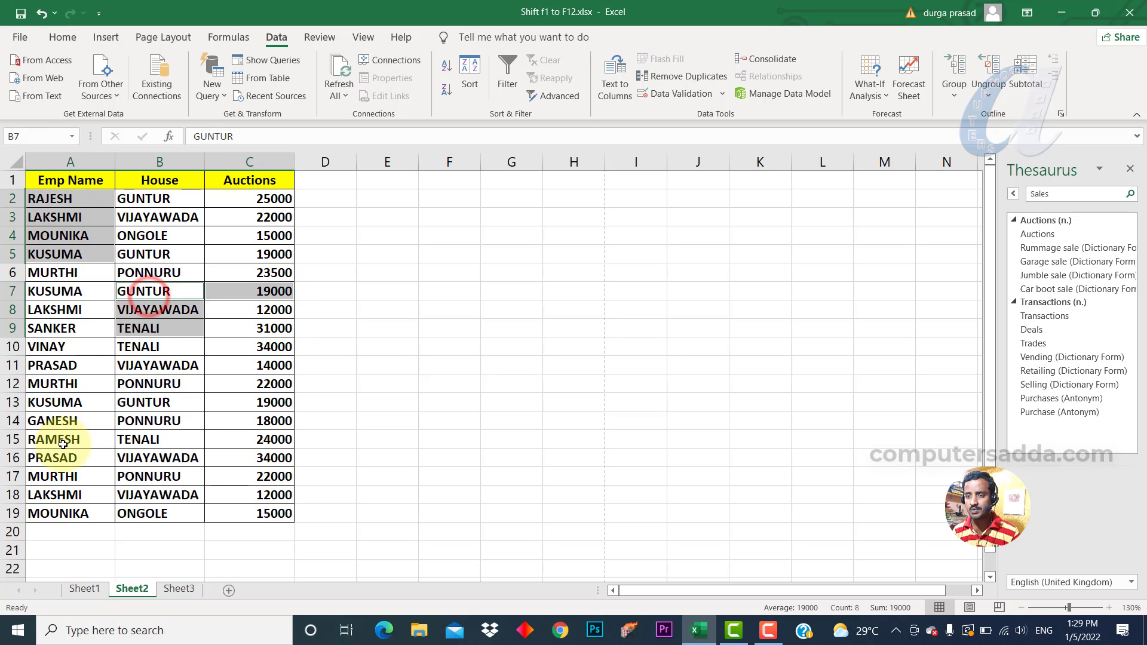
{"action": "left_click_drag", "start_coordinate": [60, 441], "coordinate": [57, 494]}
{"action": "left_click", "coordinate": [427, 327]}
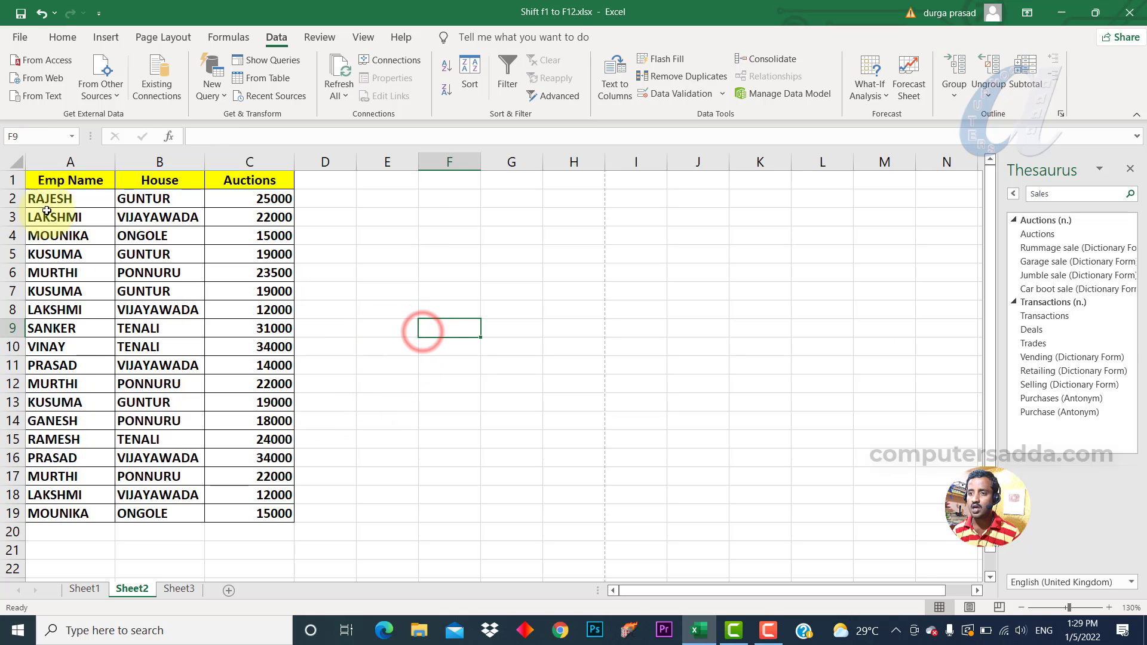
From cell A2, use Add or Remove Selection mode to add A12:A14, B8:B10, C5:C7, C13:C15 and B15:B18.
{"action": "left_click", "coordinate": [50, 199]}
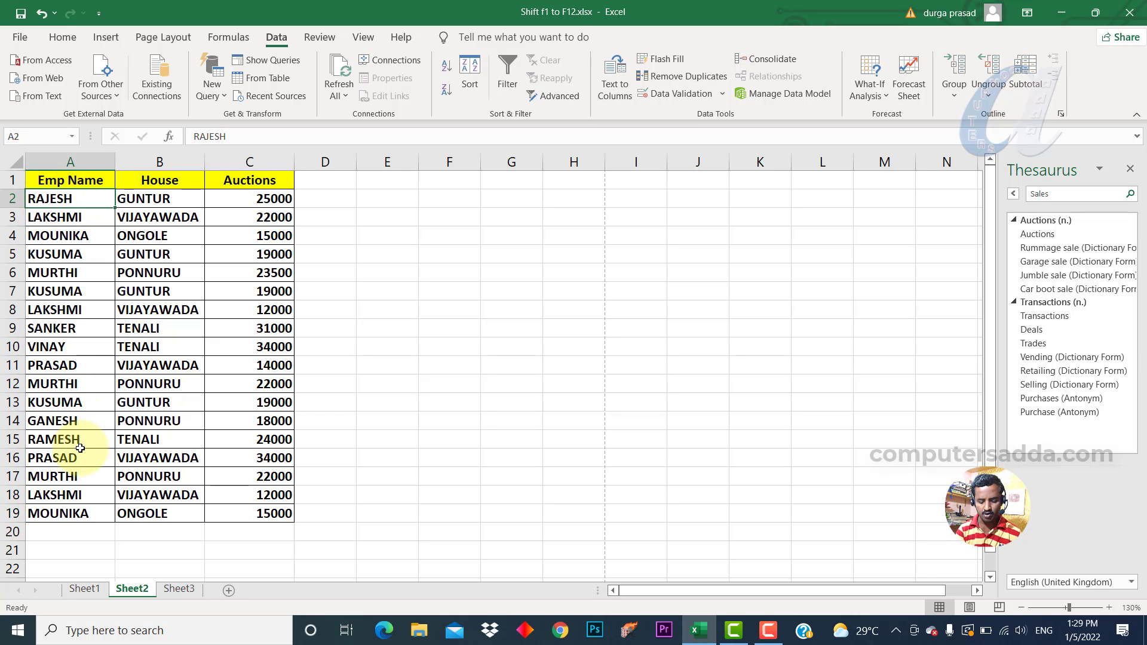
{"action": "key", "text": "shift+F8"}
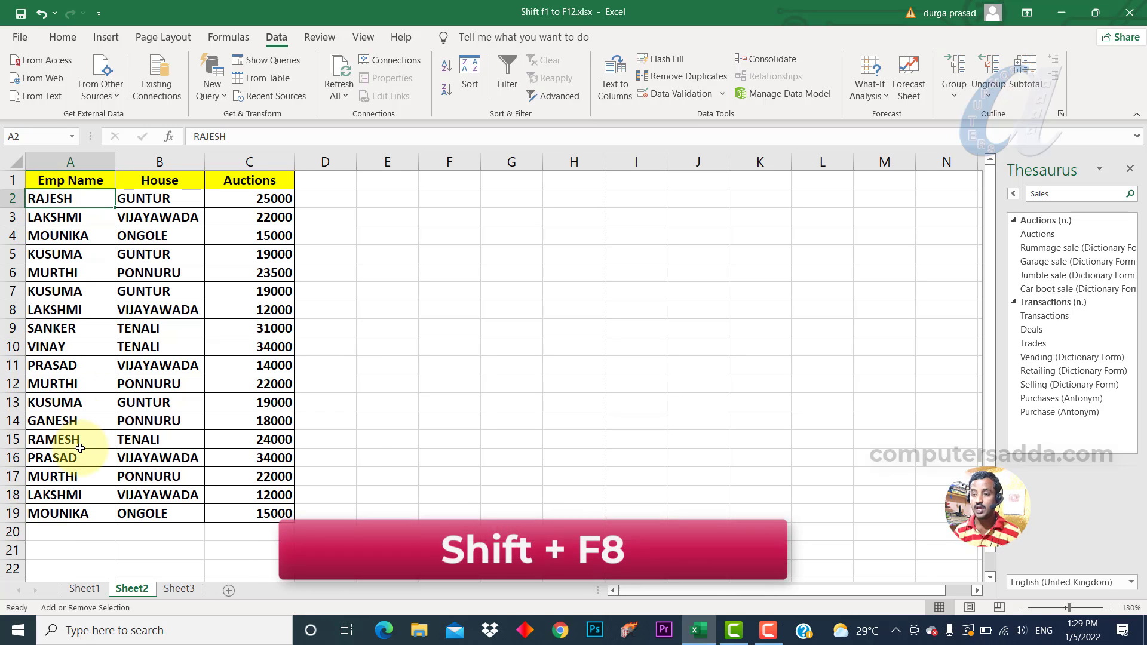
{"action": "left_click_drag", "start_coordinate": [53, 383], "coordinate": [57, 420]}
{"action": "left_click_drag", "start_coordinate": [138, 307], "coordinate": [139, 342]}
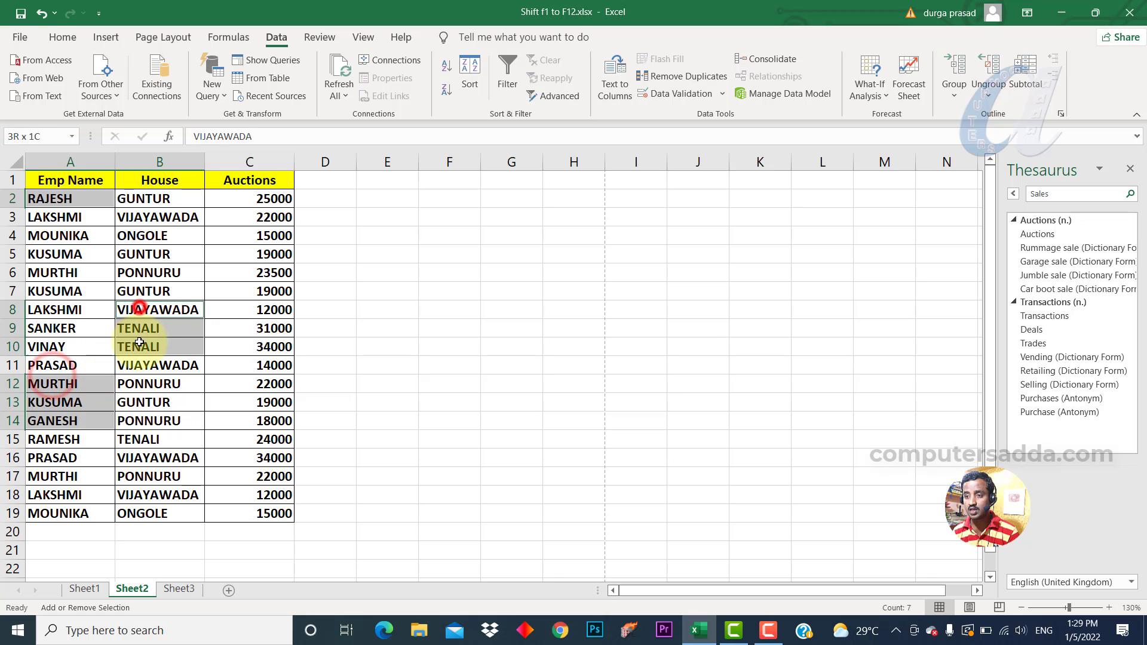
{"action": "left_click_drag", "start_coordinate": [257, 254], "coordinate": [263, 292]}
{"action": "left_click_drag", "start_coordinate": [246, 400], "coordinate": [256, 439]}
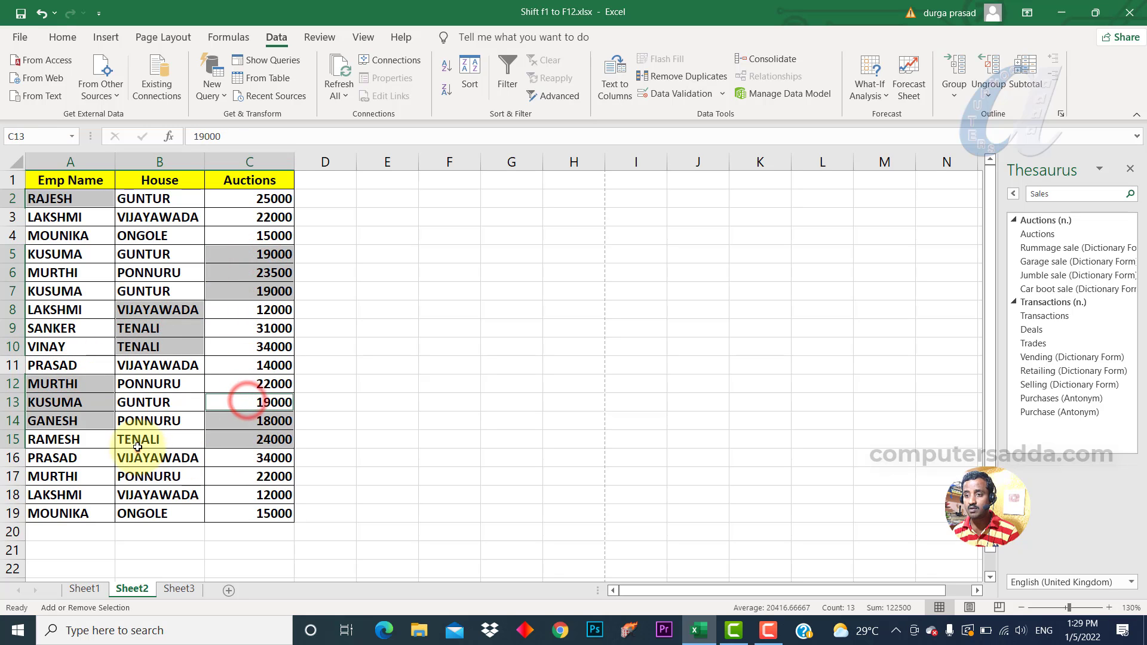
{"action": "left_click_drag", "start_coordinate": [137, 447], "coordinate": [141, 494]}
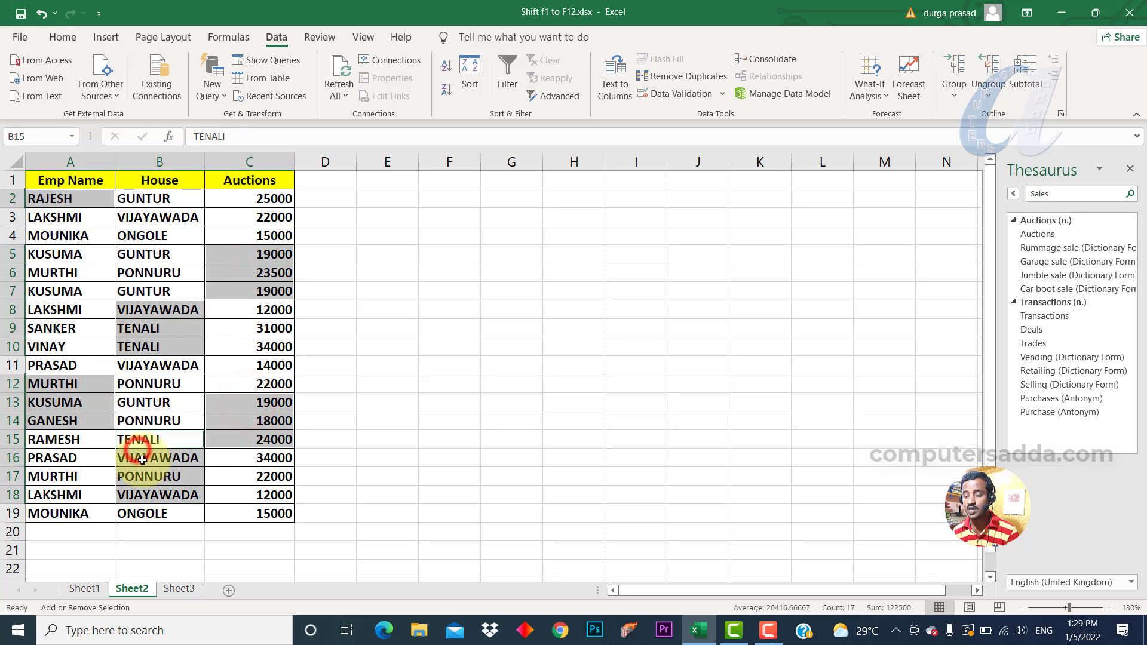
Fill all the selected non-adjacent cells with the orange theme color and deselect them.
{"action": "left_click", "coordinate": [63, 37]}
{"action": "left_click", "coordinate": [252, 89]}
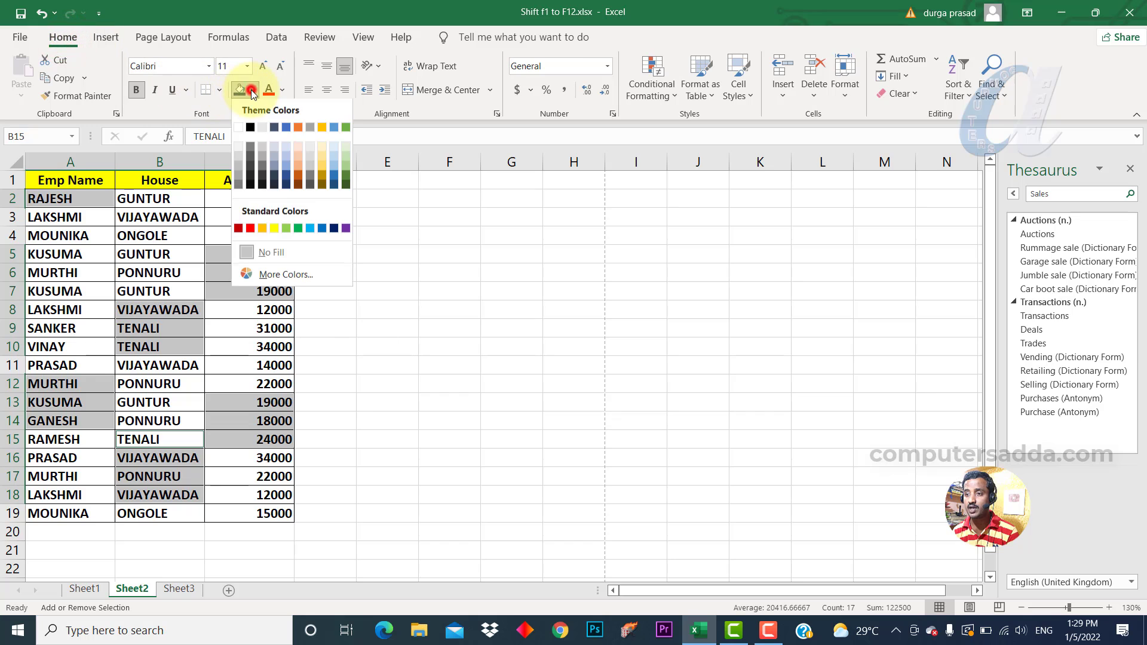
{"action": "left_click", "coordinate": [298, 129]}
{"action": "left_click", "coordinate": [449, 254]}
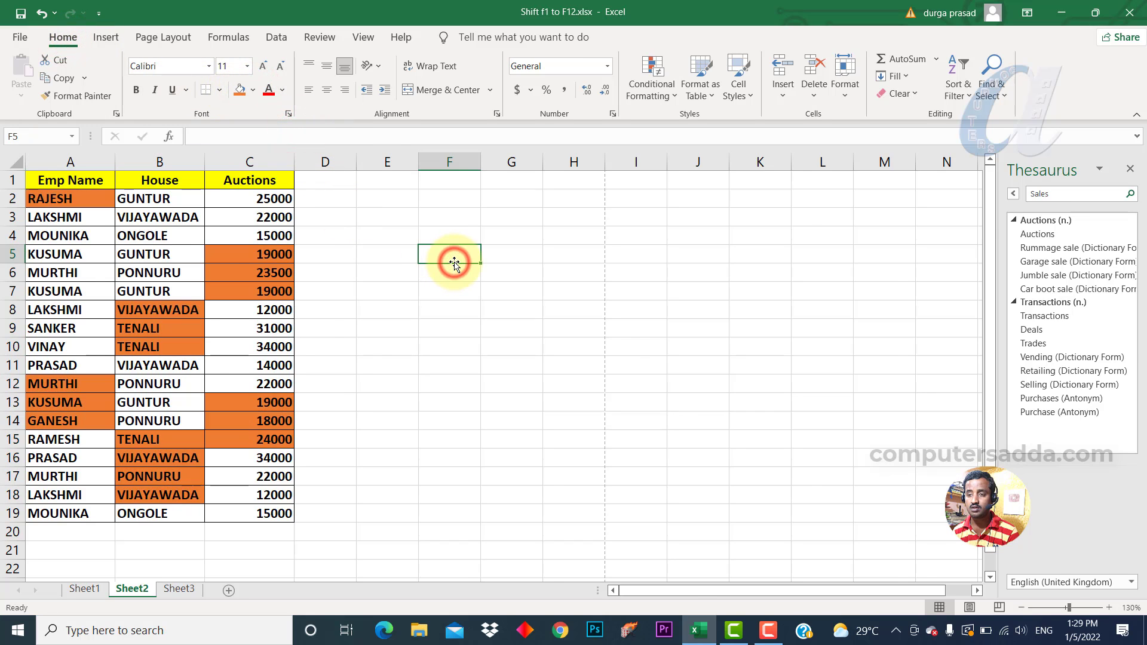
On Sheet3, total the Sales values in cell C10 with AutoSum, using =SUM(C2:C9).
{"action": "key", "text": "ctrl+Page_Down"}
{"action": "left_click_drag", "start_coordinate": [324, 337], "coordinate": [326, 399]}
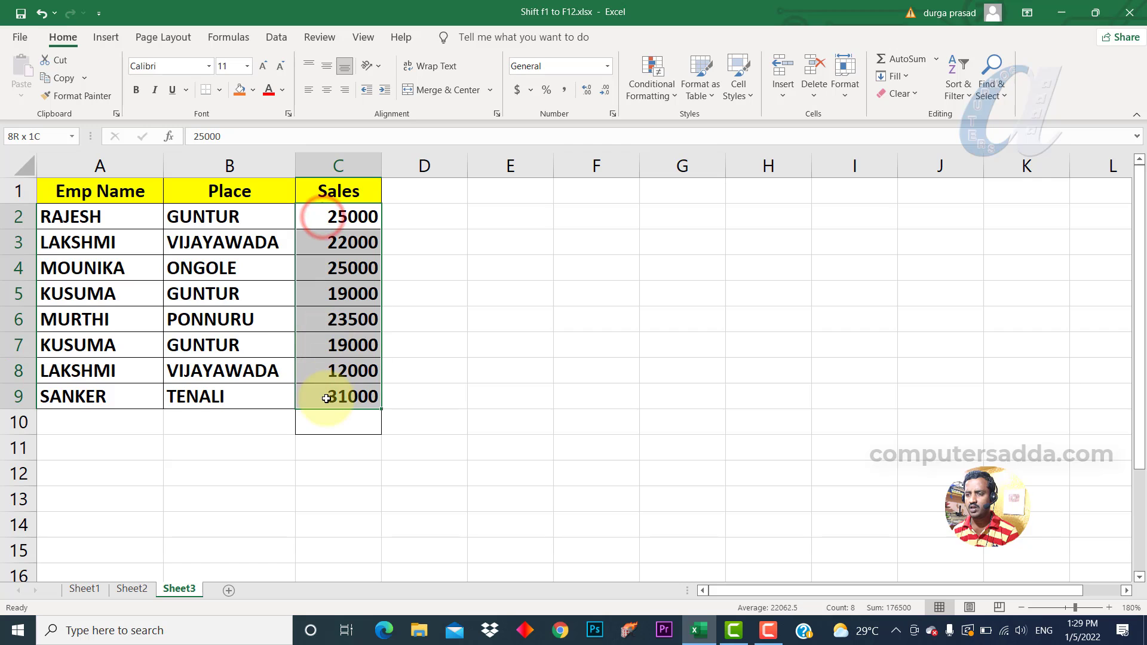
{"action": "left_click", "coordinate": [328, 427]}
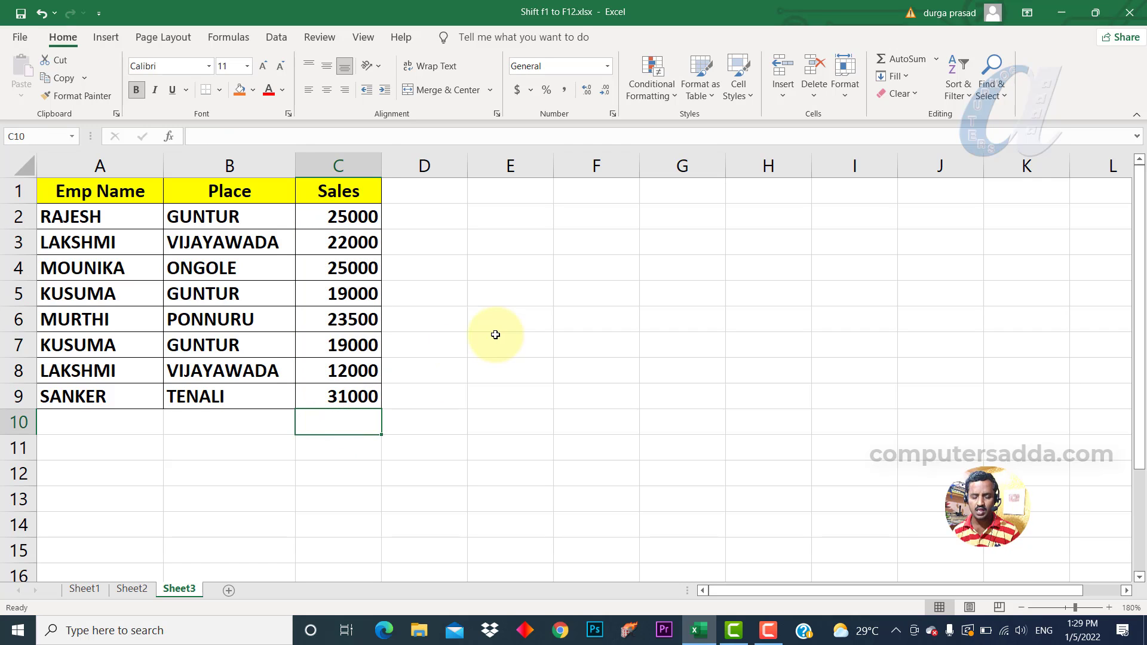
{"action": "key", "text": "alt+equal"}
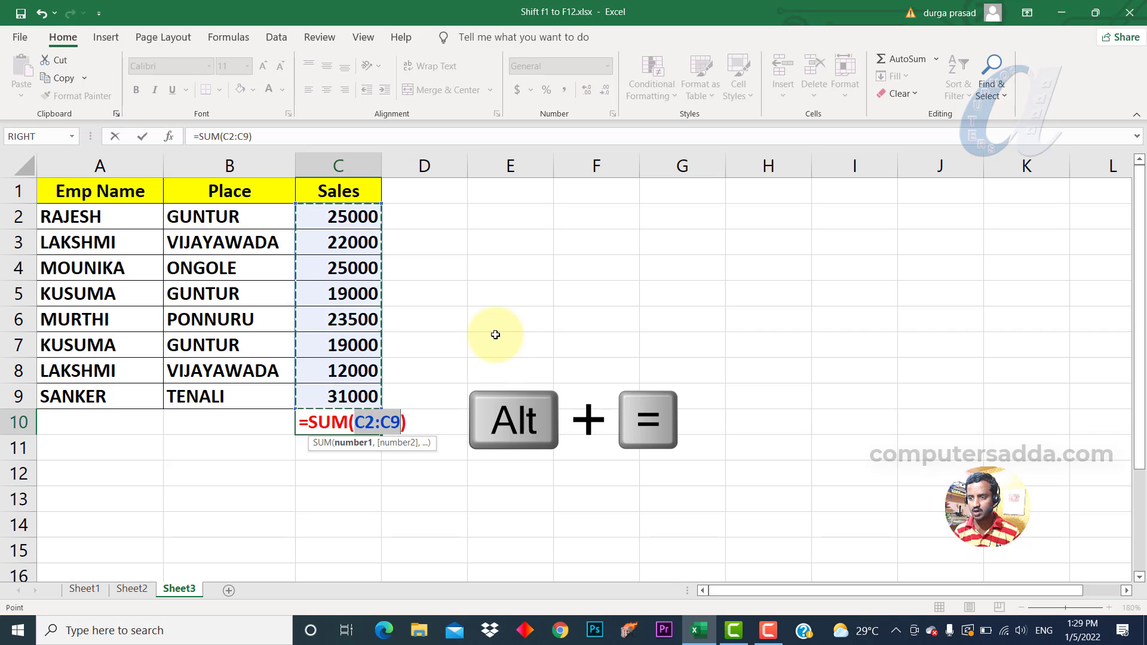
{"action": "key", "text": "Return"}
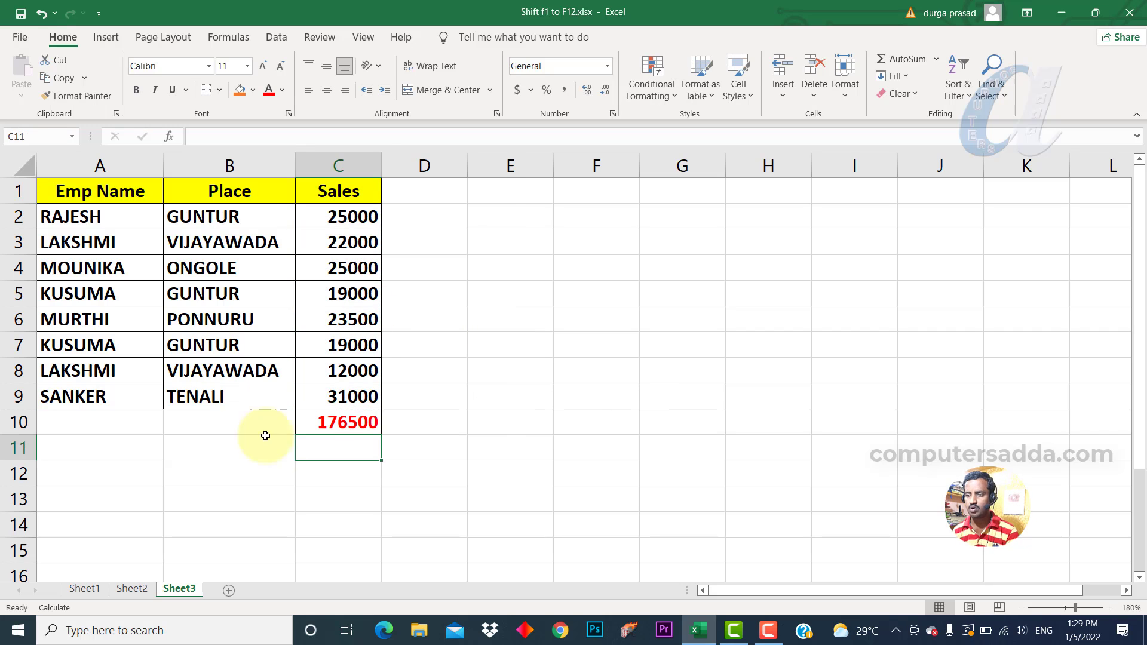
{"action": "left_click", "coordinate": [353, 425]}
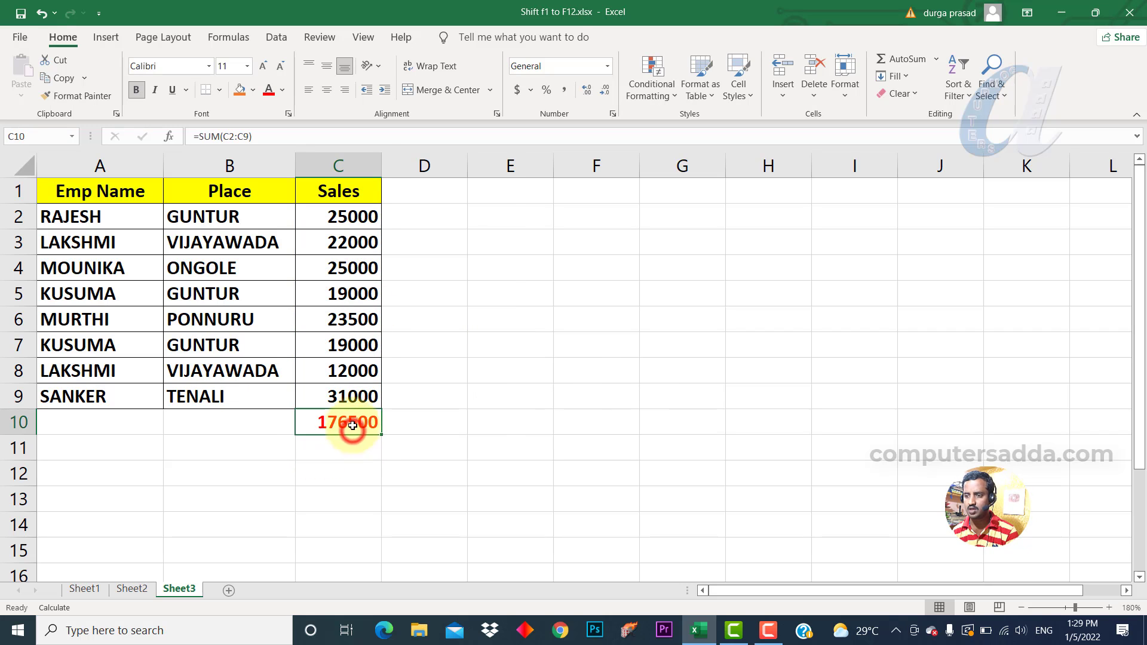
Clear the Sales value in cell C6 and recalculate the active sheet.
{"action": "left_click", "coordinate": [336, 296]}
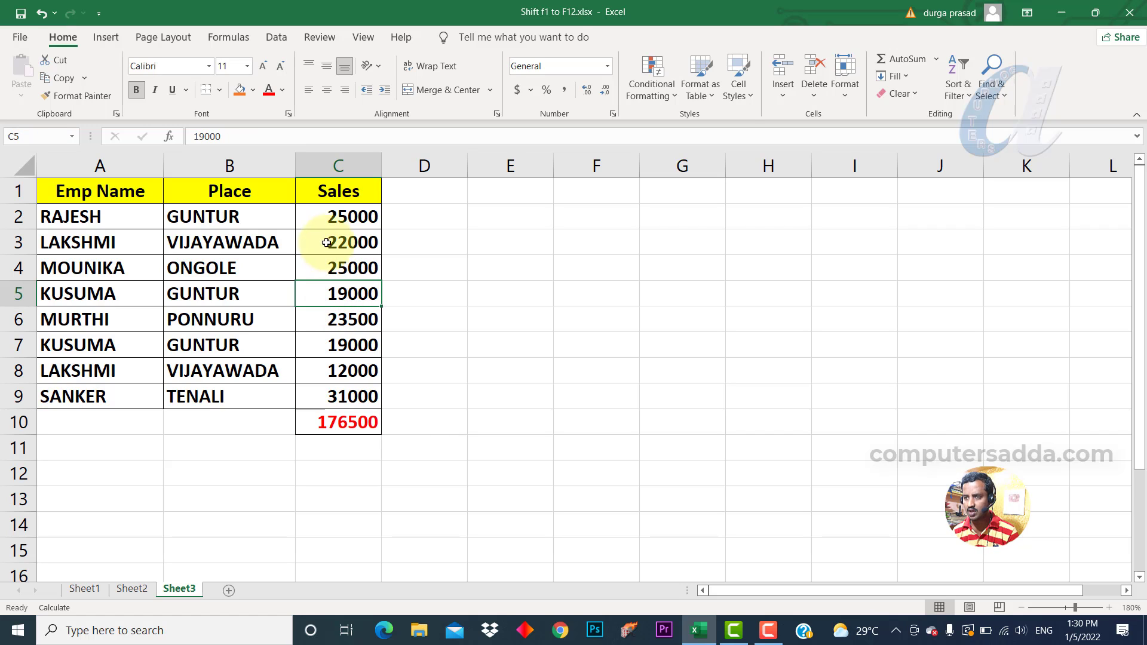
{"action": "left_click_drag", "start_coordinate": [331, 215], "coordinate": [352, 396]}
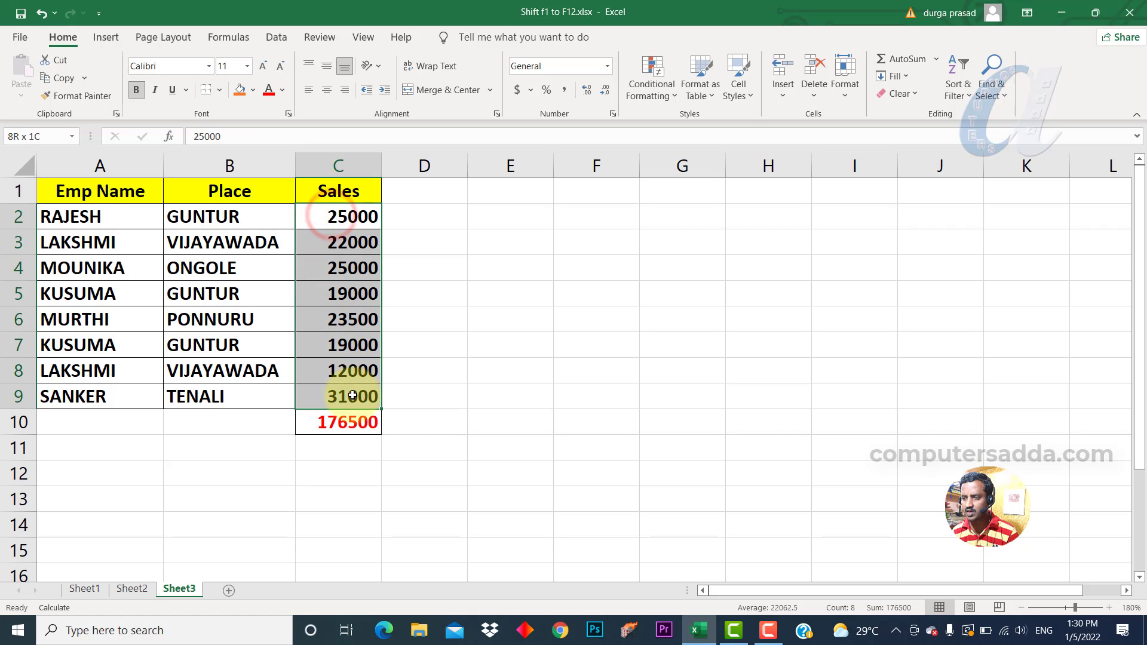
{"action": "left_click", "coordinate": [345, 424]}
{"action": "left_click", "coordinate": [344, 317]}
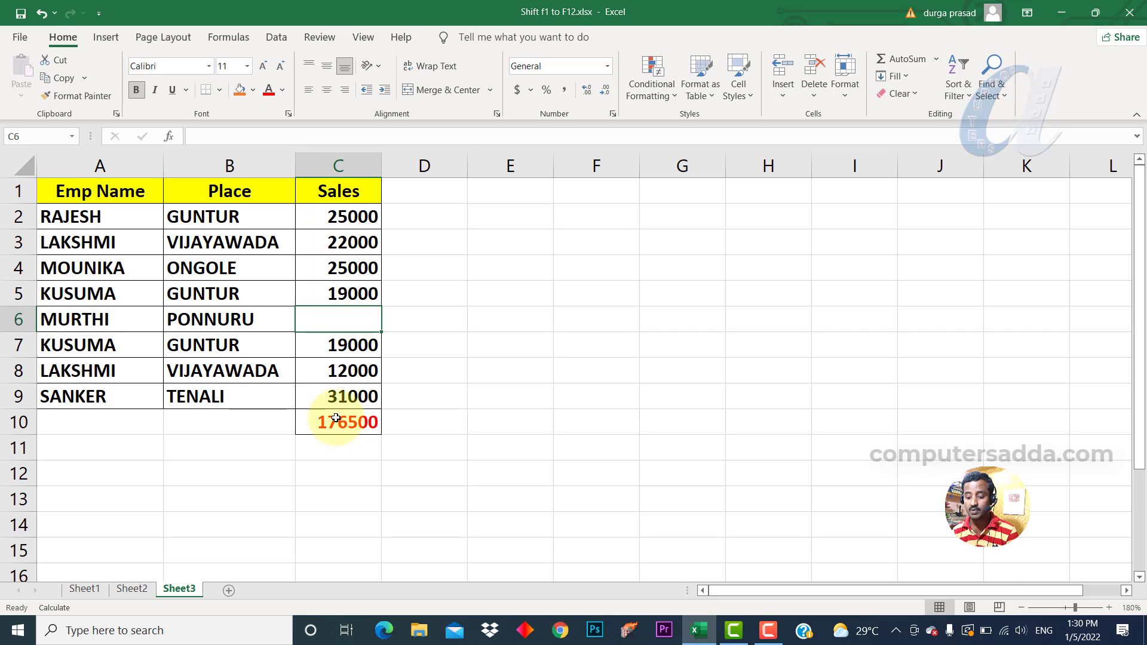
{"action": "key", "text": "shift+F9"}
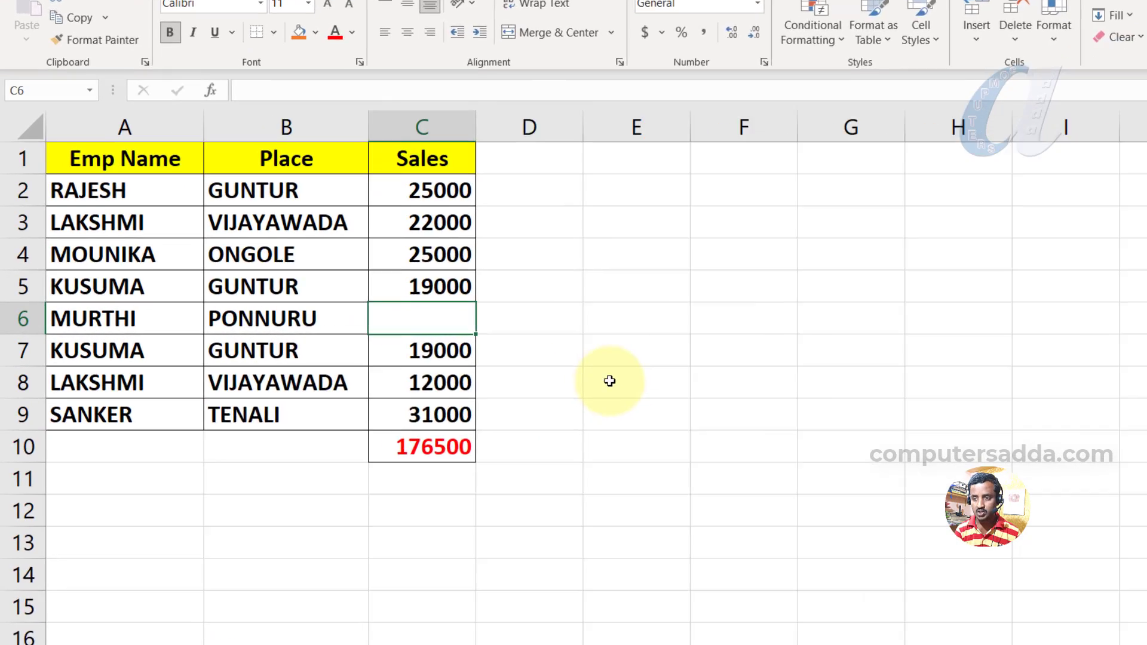
{"action": "key", "text": "shift+F9"}
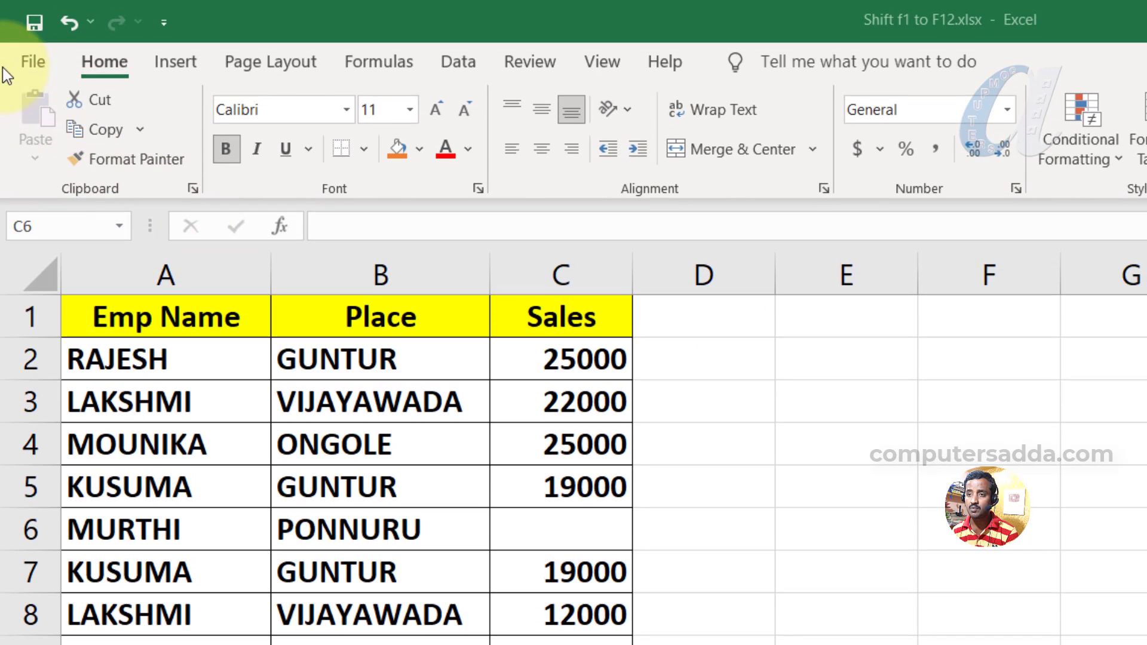
In the formula calculation options, switch workbook calculation to Automatic, set it back to Manual, and apply the options.
{"action": "left_click", "coordinate": [30, 59]}
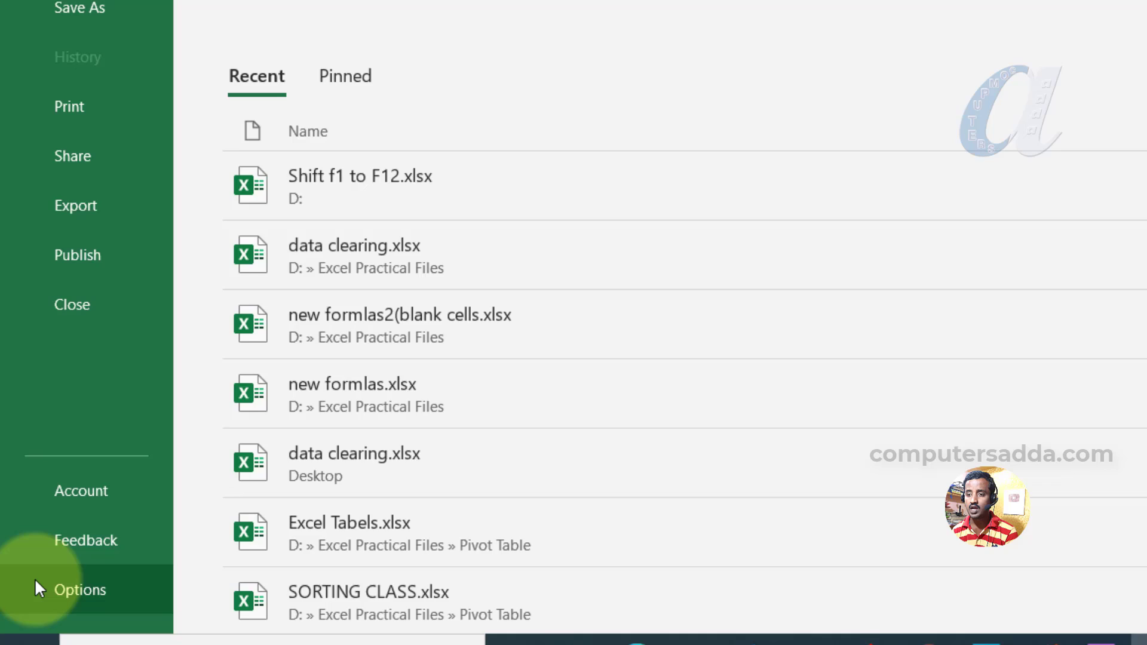
{"action": "left_click", "coordinate": [36, 582]}
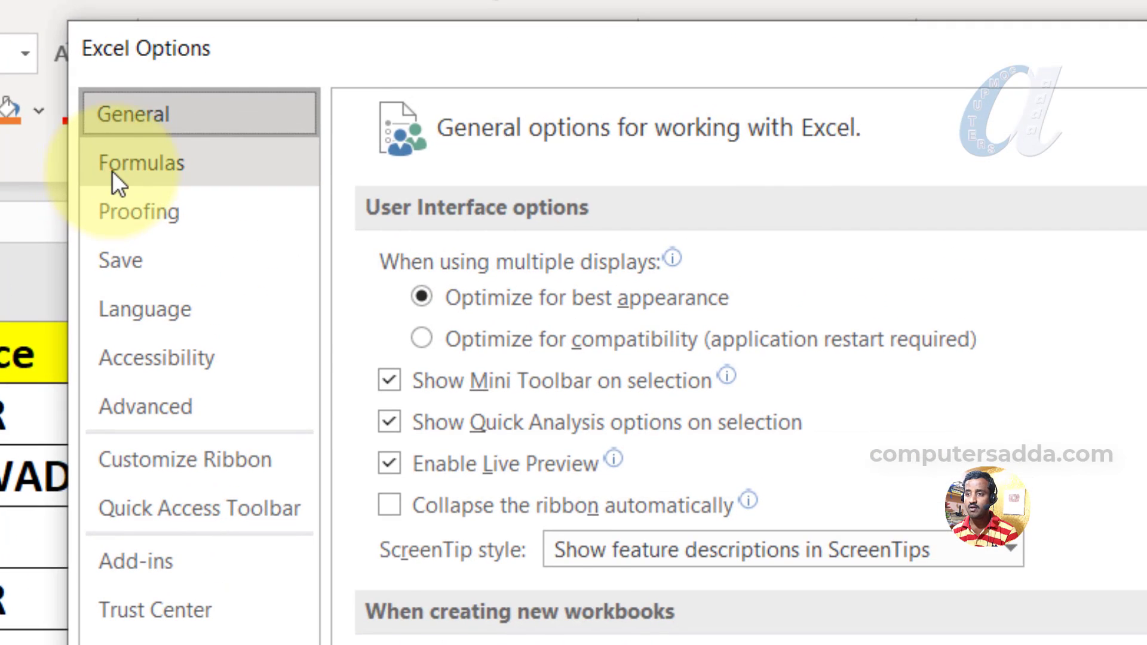
{"action": "left_click", "coordinate": [126, 153]}
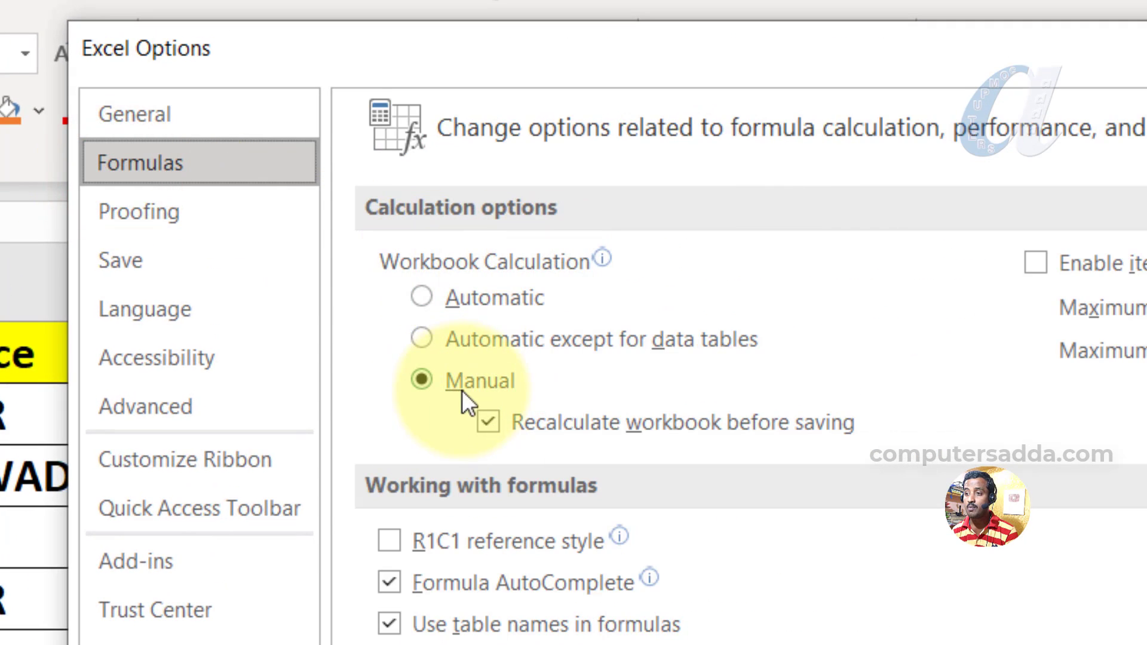
{"action": "left_click", "coordinate": [452, 302]}
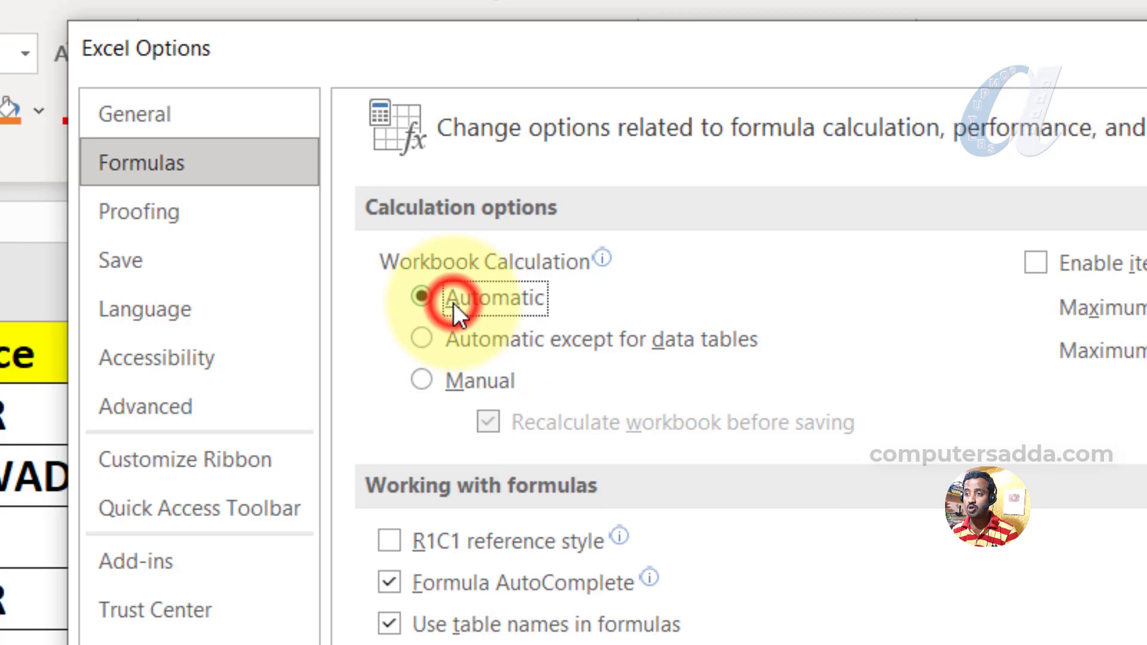
{"action": "left_click", "coordinate": [683, 77]}
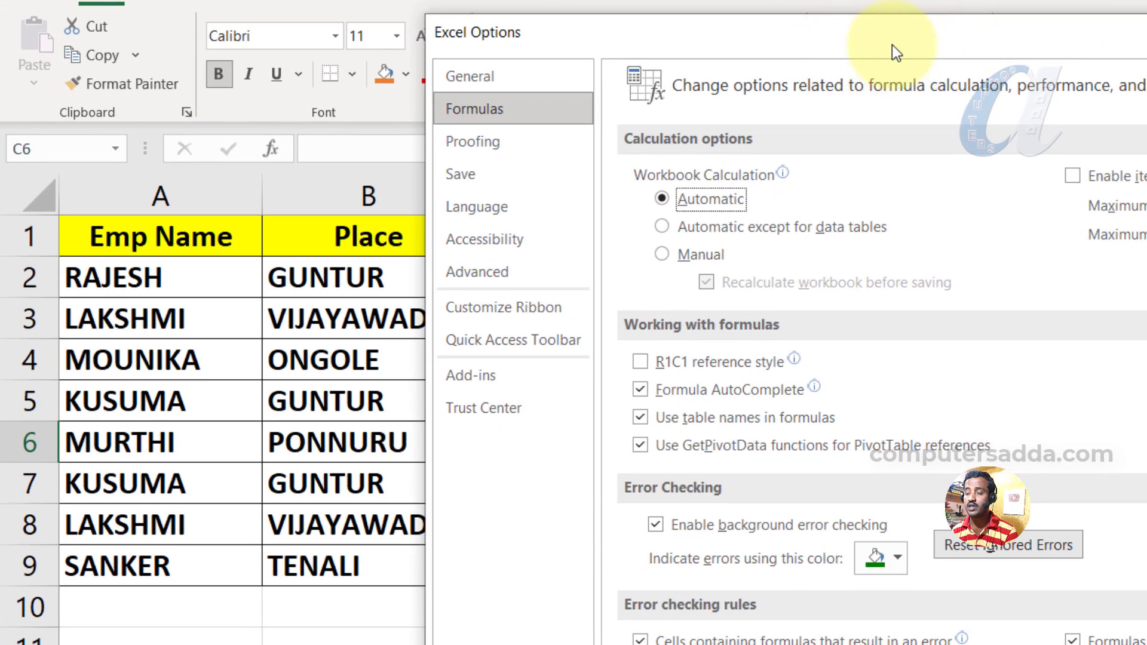
{"action": "left_click_drag", "start_coordinate": [891, 45], "coordinate": [1146, 26]}
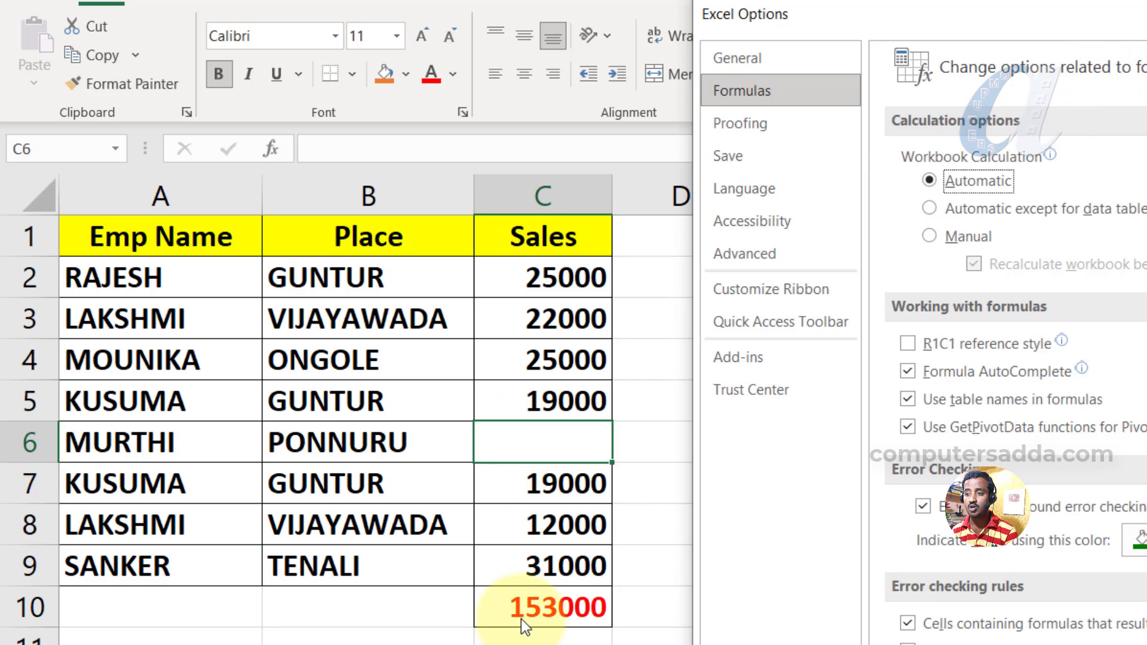
{"action": "left_click", "coordinate": [929, 237]}
{"action": "key", "text": "Return"}
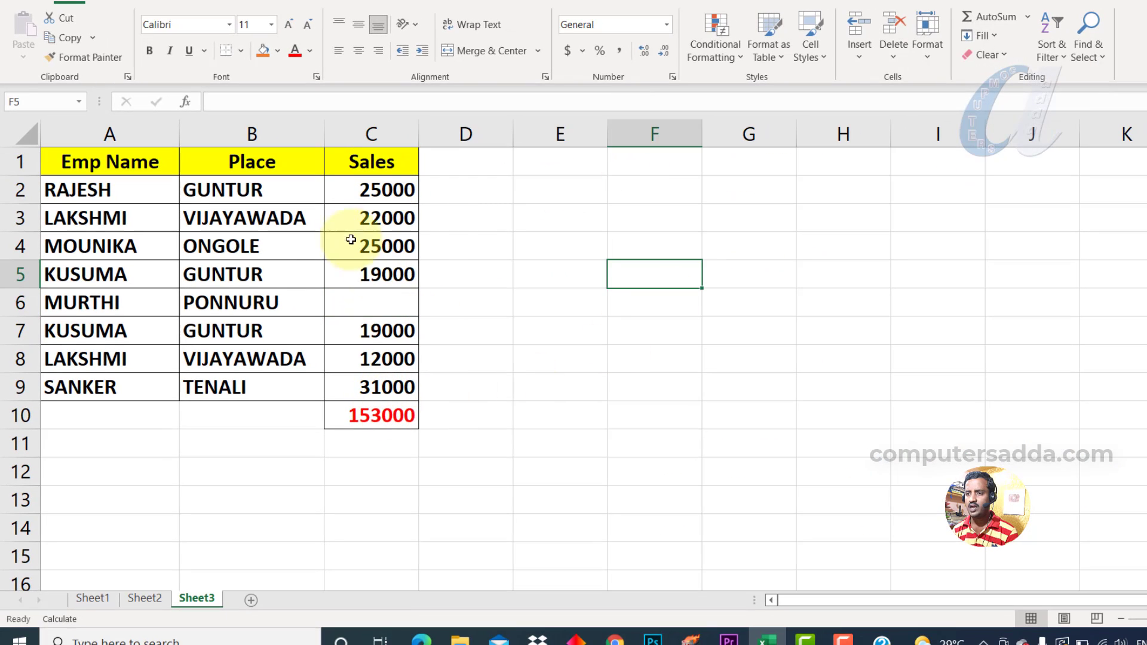
Select the Sales values in C2:C9 and display the context commands available for them.
{"action": "left_click_drag", "start_coordinate": [363, 189], "coordinate": [366, 385]}
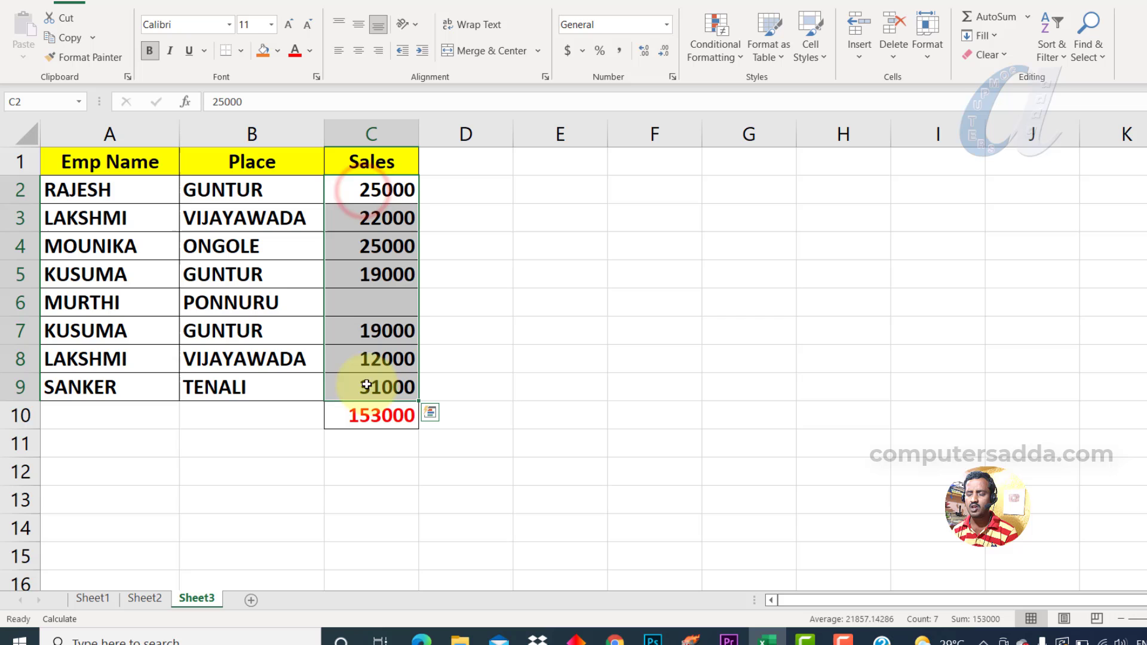
{"action": "right_click", "coordinate": [353, 218]}
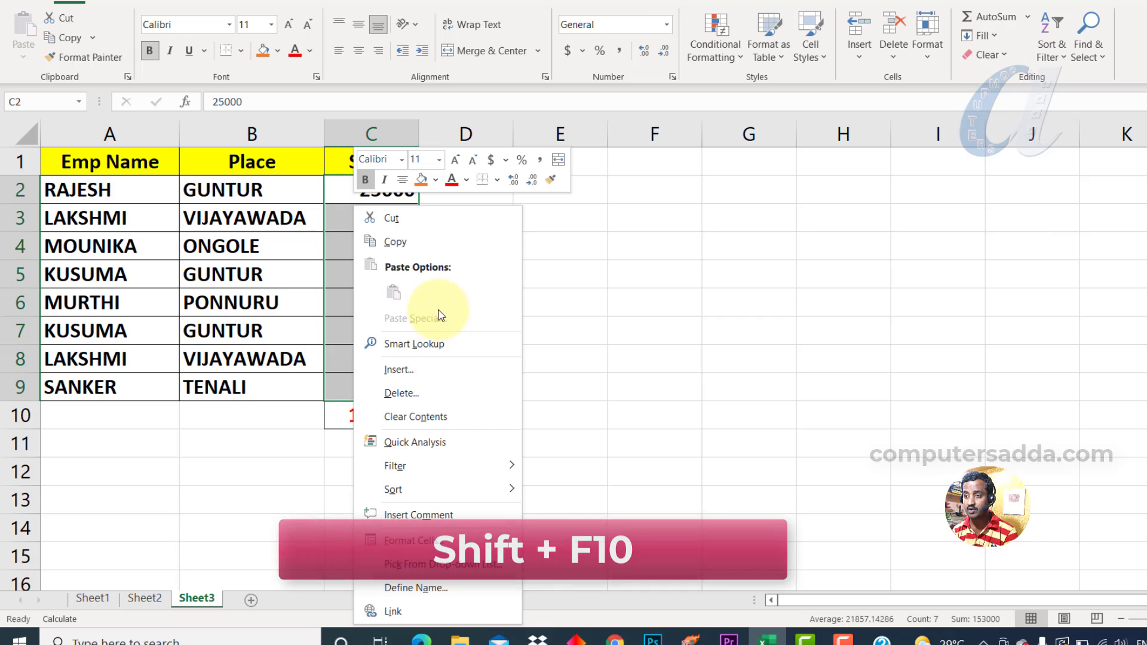
{"action": "left_click", "coordinate": [656, 278]}
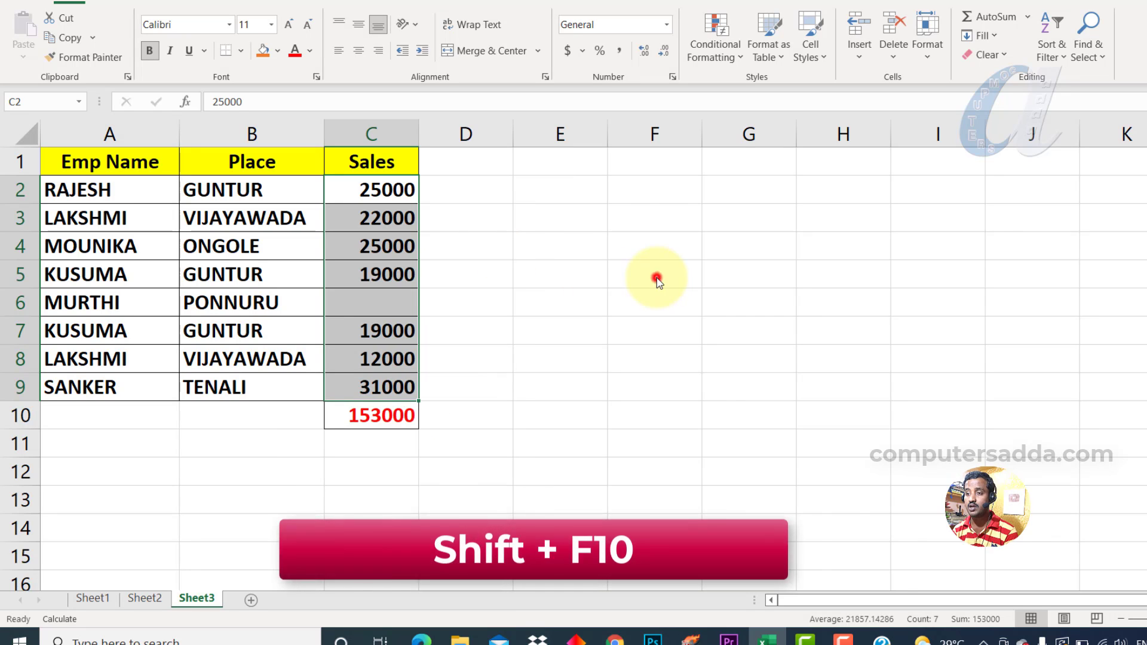
{"action": "right_click", "coordinate": [393, 222]}
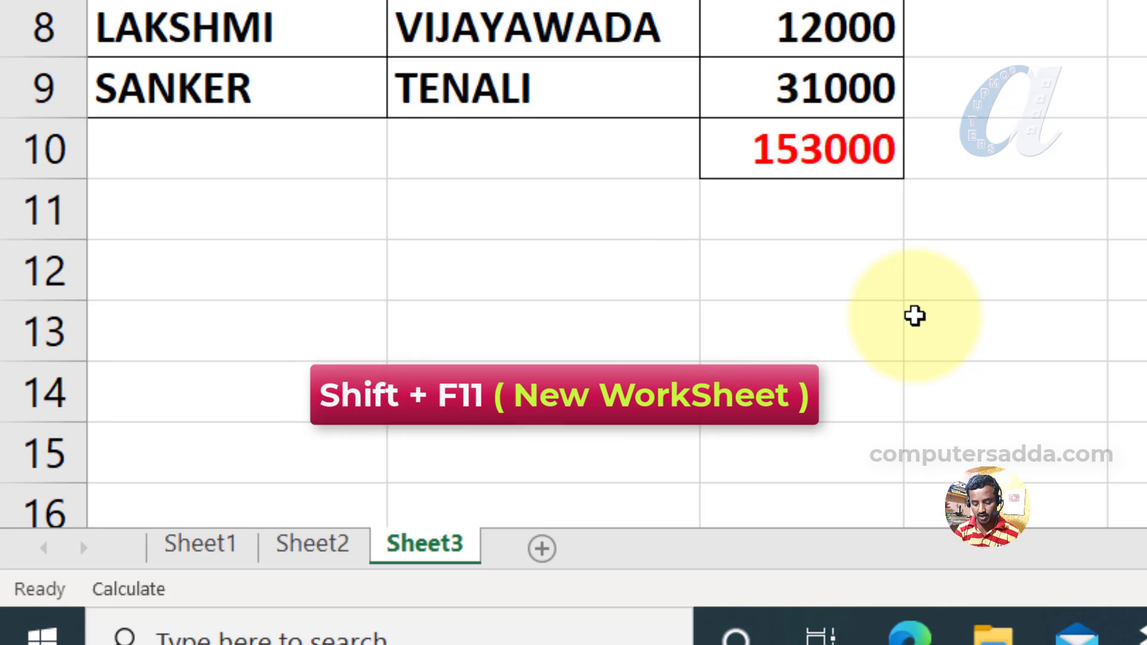
Insert two new worksheets and place them after Sheet3.
{"action": "key", "text": "shift+F11"}
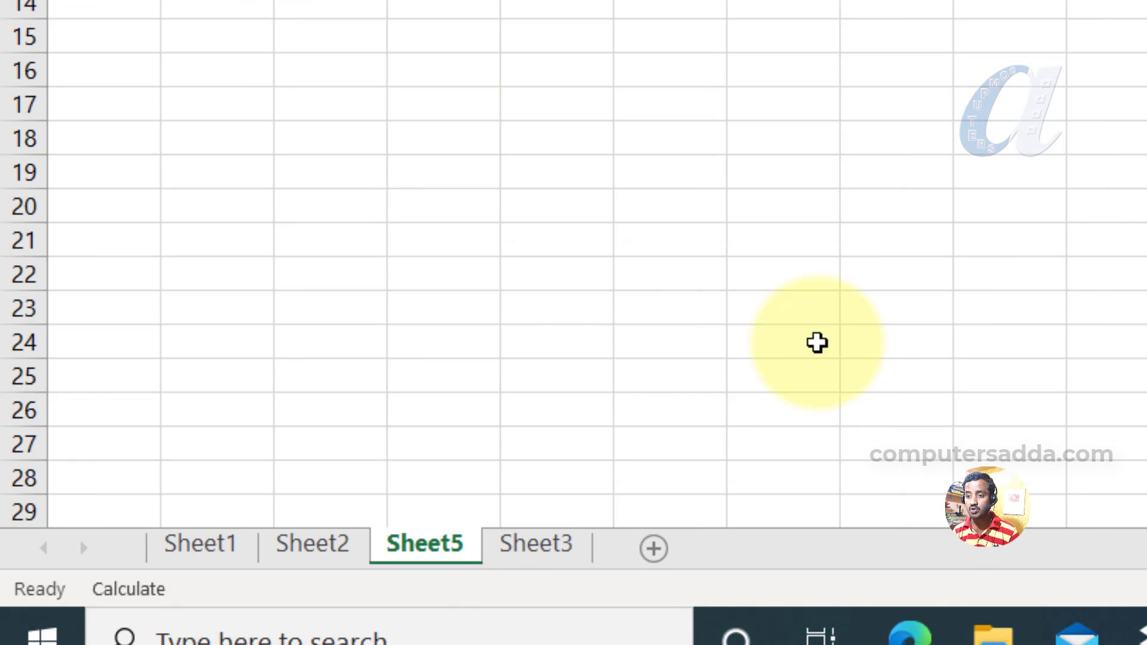
{"action": "left_click_drag", "start_coordinate": [424, 544], "coordinate": [623, 547]}
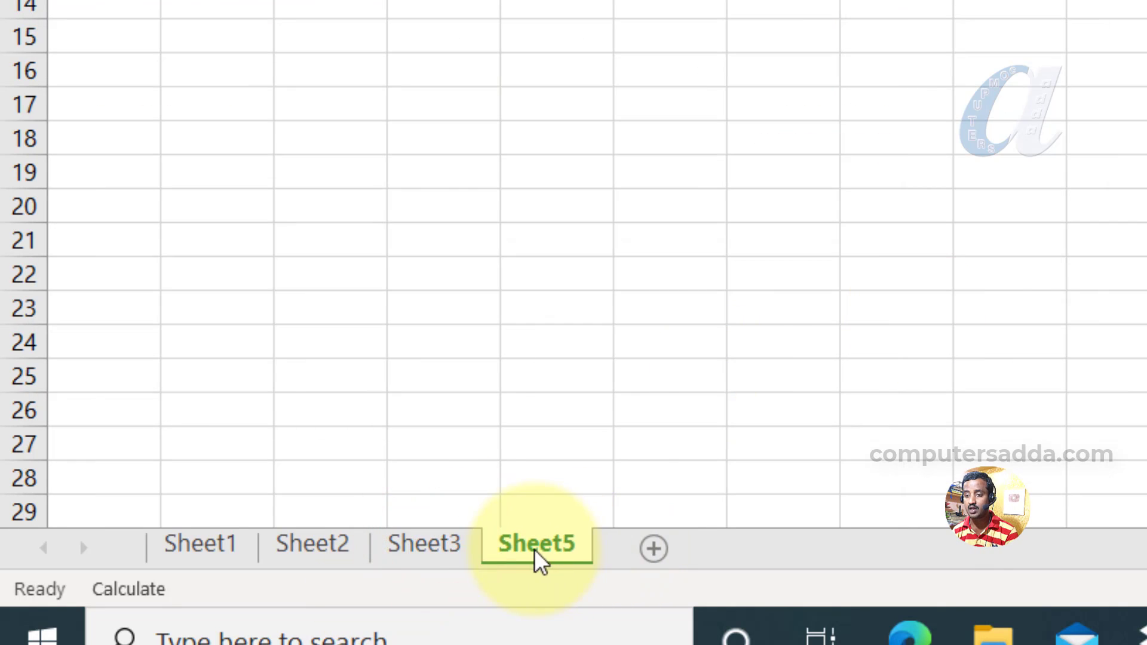
{"action": "key", "text": "shift+F11"}
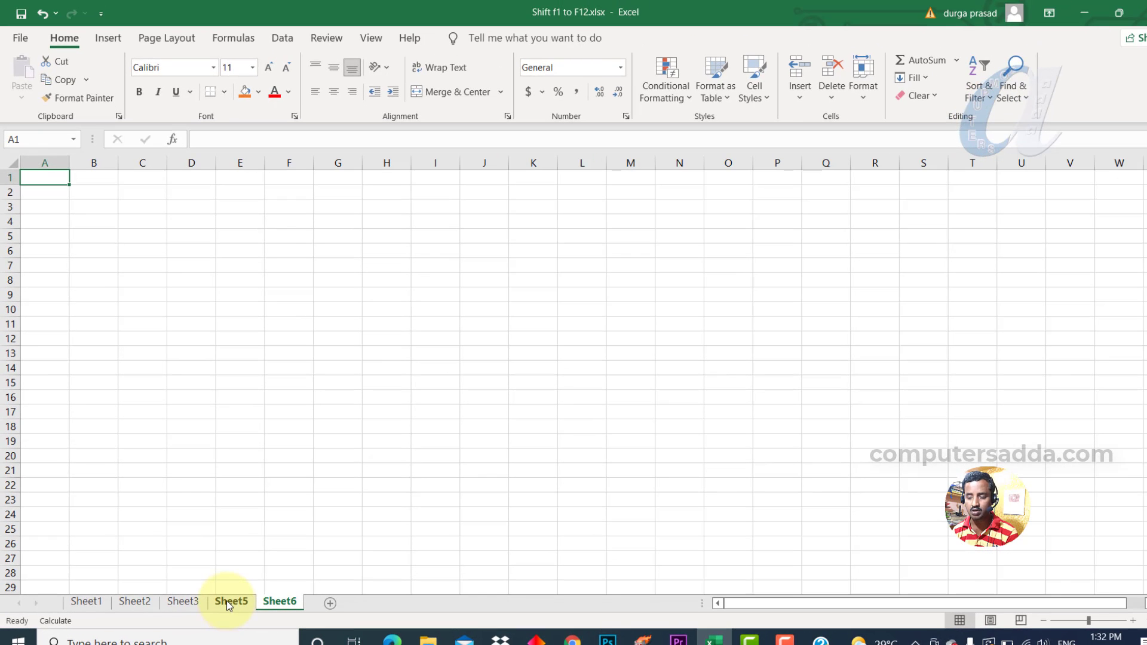
Return to Sheet3 and enter the text gjghj in cell E3.
{"action": "left_click", "coordinate": [227, 600]}
{"action": "left_click", "coordinate": [189, 602]}
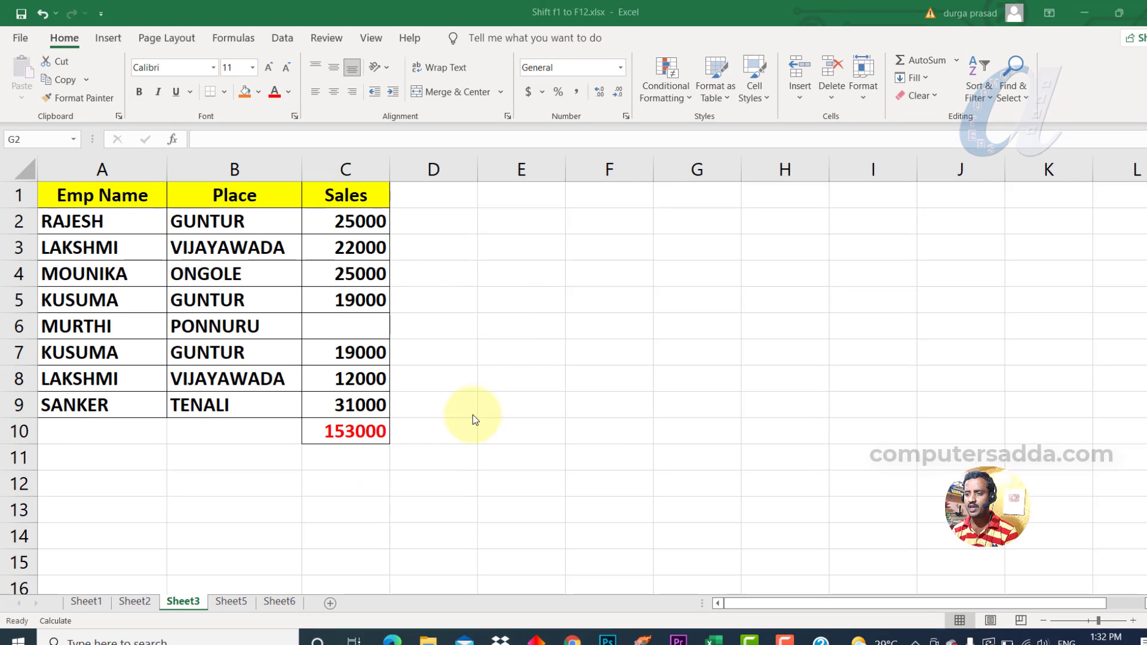
{"action": "left_click", "coordinate": [505, 278]}
{"action": "left_click_drag", "start_coordinate": [514, 258], "coordinate": [525, 463]}
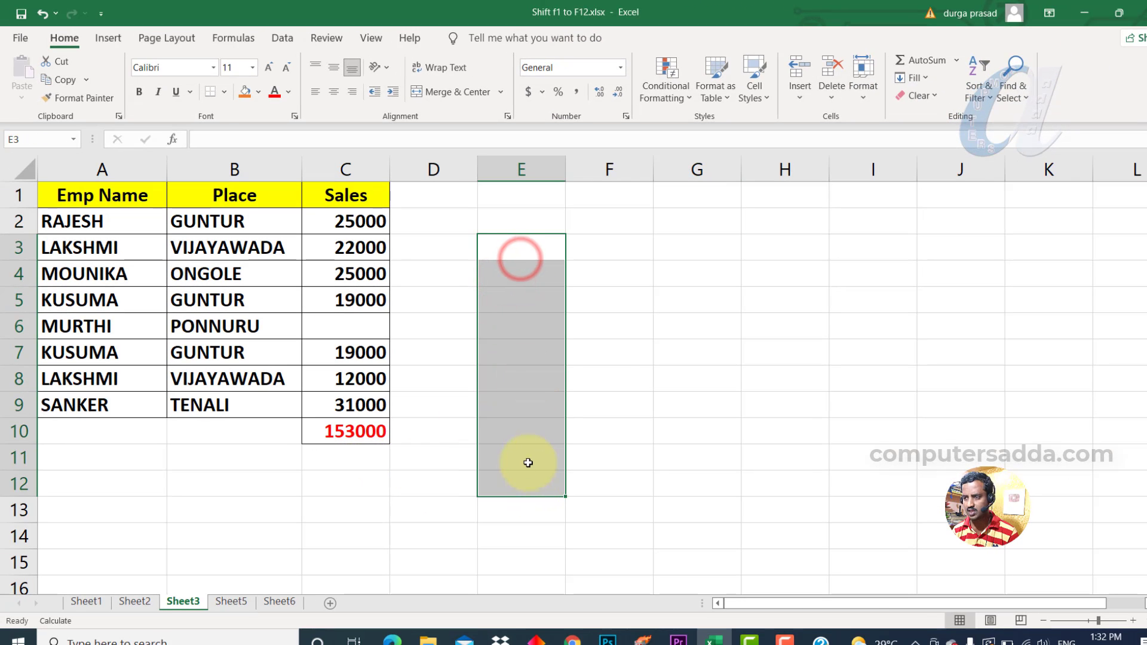
{"action": "type", "text": "gjghj"}
{"action": "left_click", "coordinate": [488, 278]}
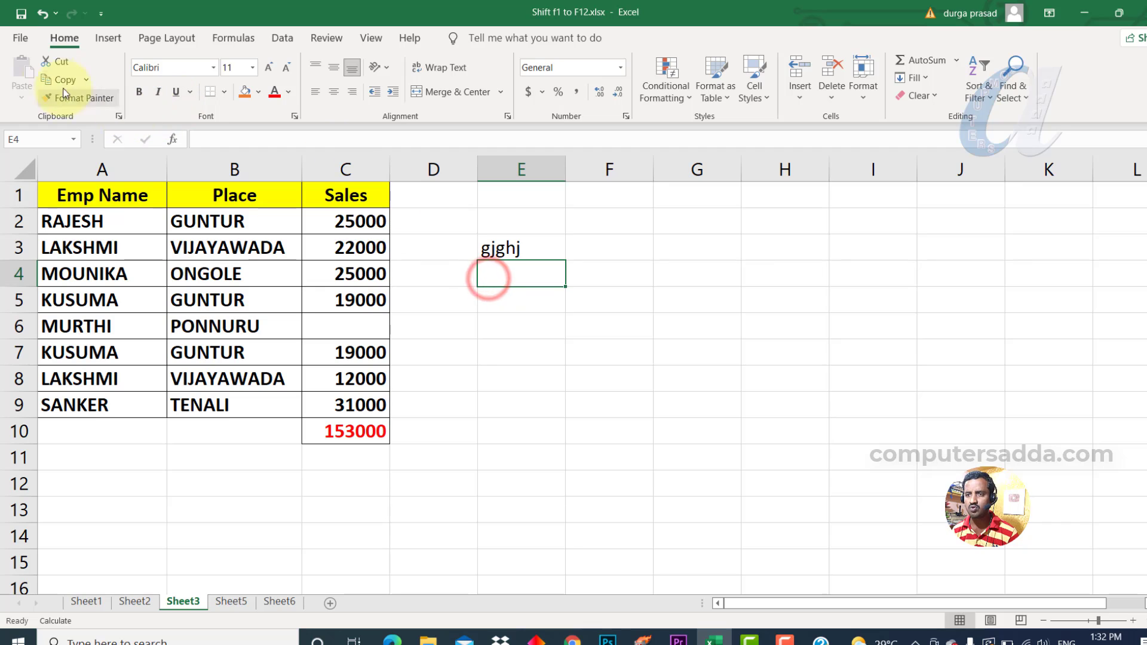
View the file commands for saving, return to the sheet, and save the workbook.
{"action": "left_click", "coordinate": [18, 38]}
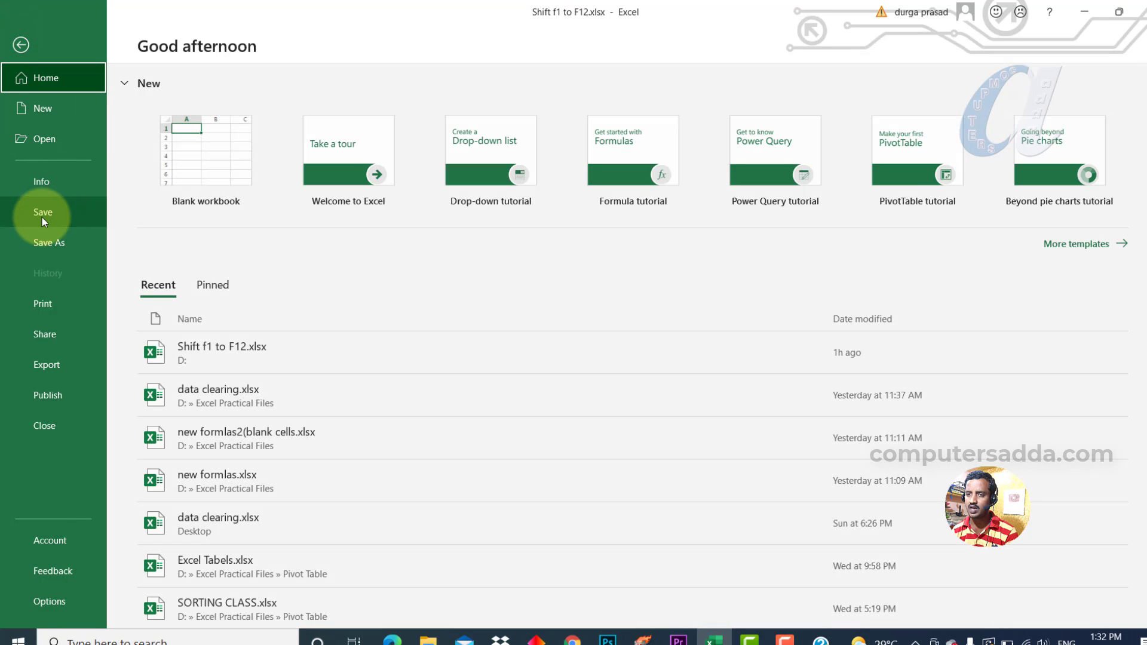
{"action": "left_click", "coordinate": [21, 44]}
{"action": "key", "text": "ctrl+s"}
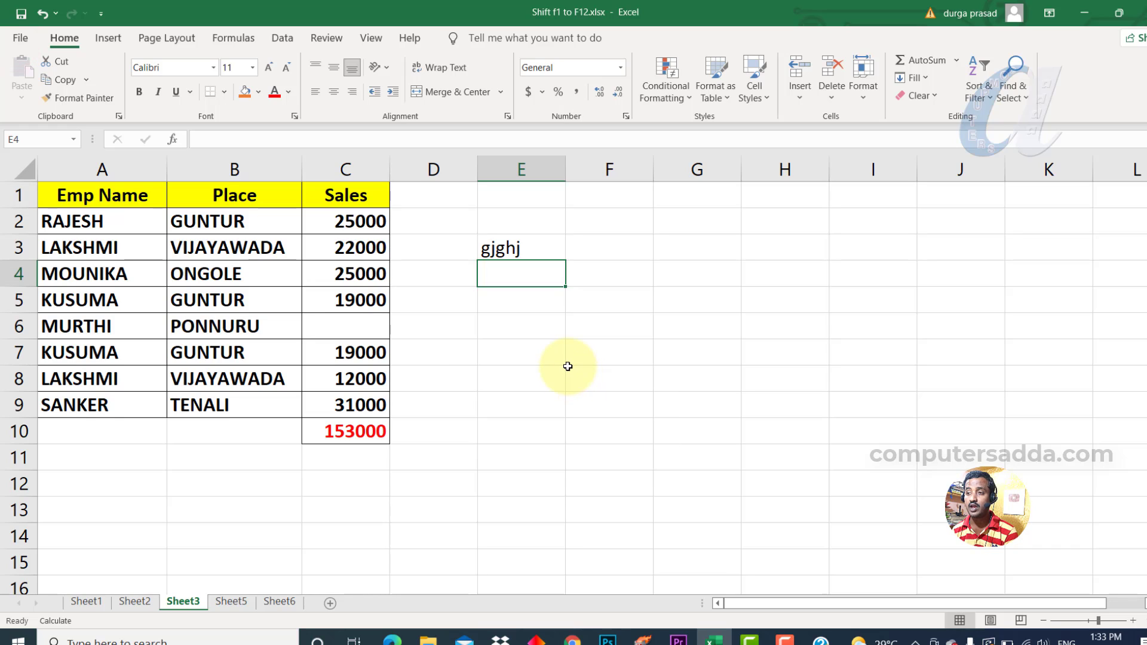
{"action": "key", "text": "shift+F12"}
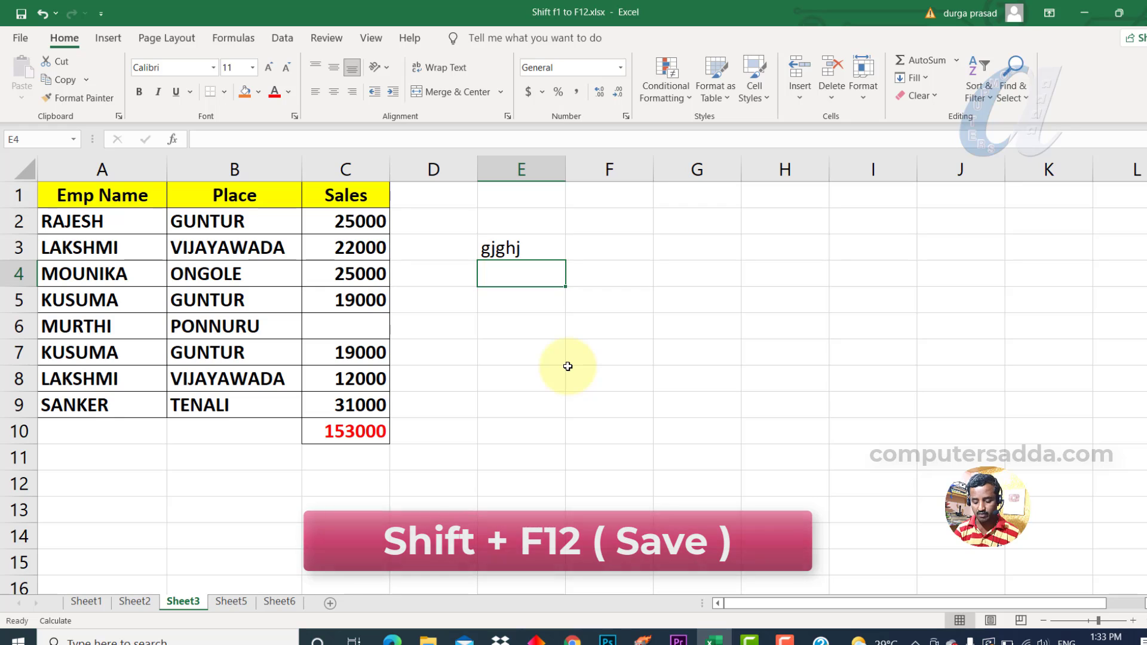